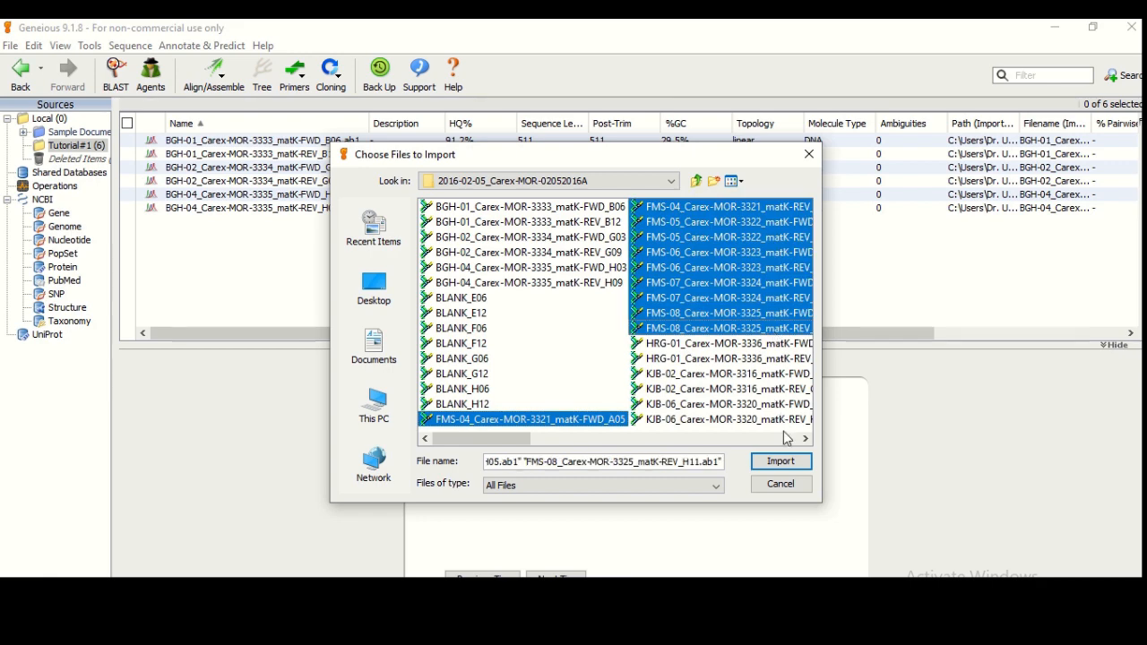
# Import the selected FMS .ab1 trace files and clear the document selection
pyautogui.click(781, 462)
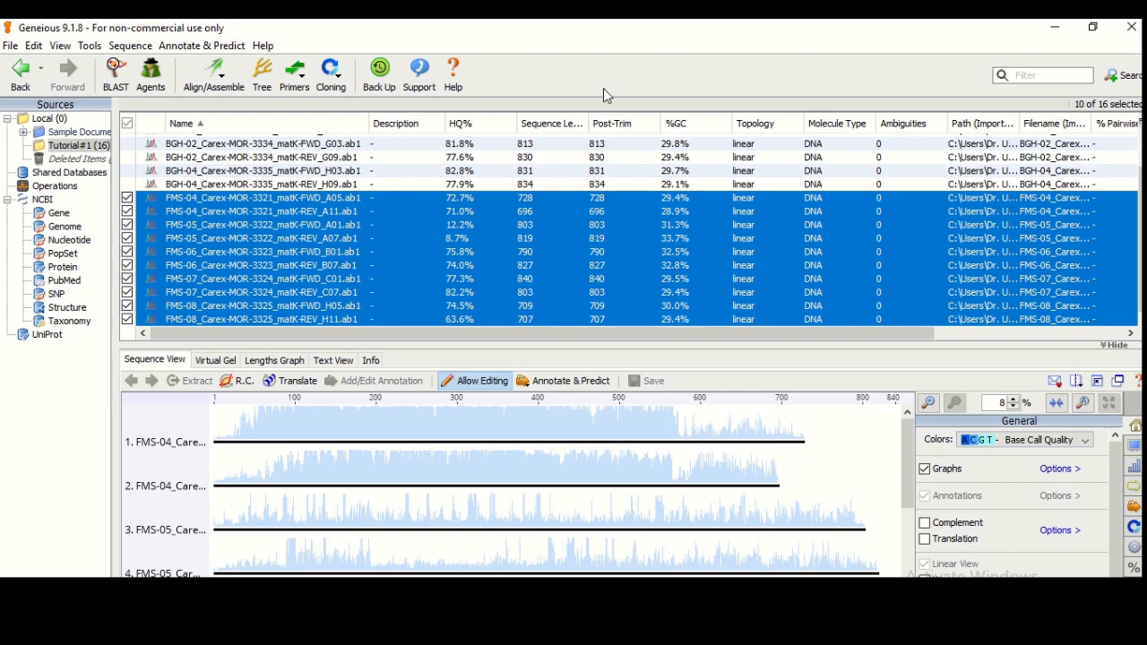
pyautogui.click(126, 126)
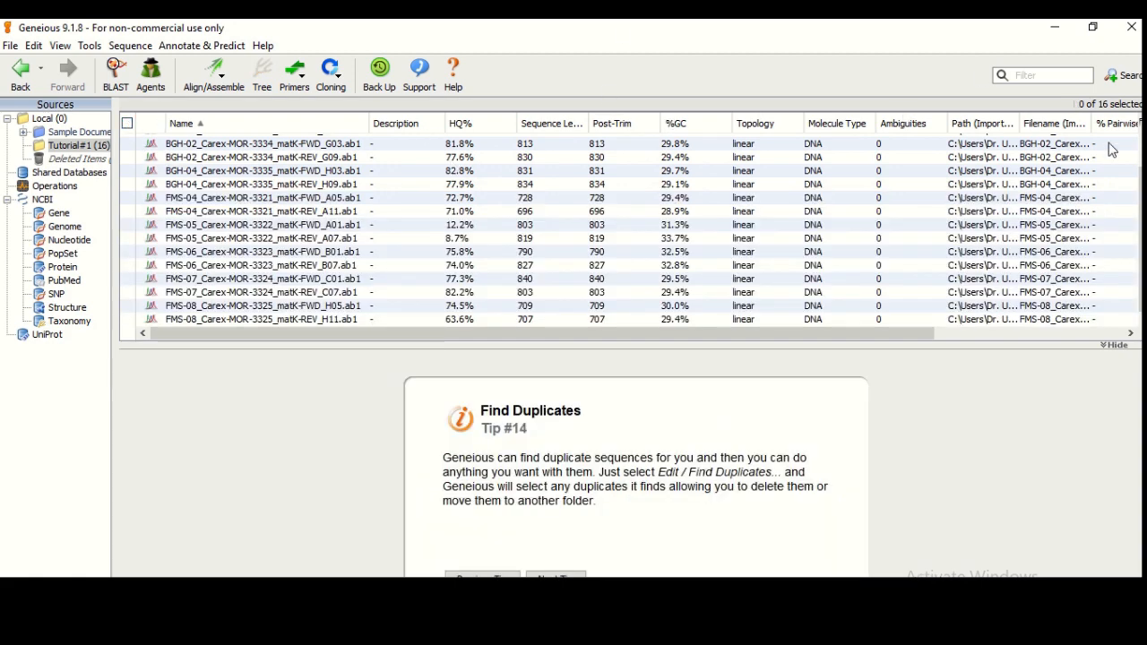
# Narrow the HQ% column and widen Sequence Length so its heading shows fully
pyautogui.scroll(1, 1141, 224)
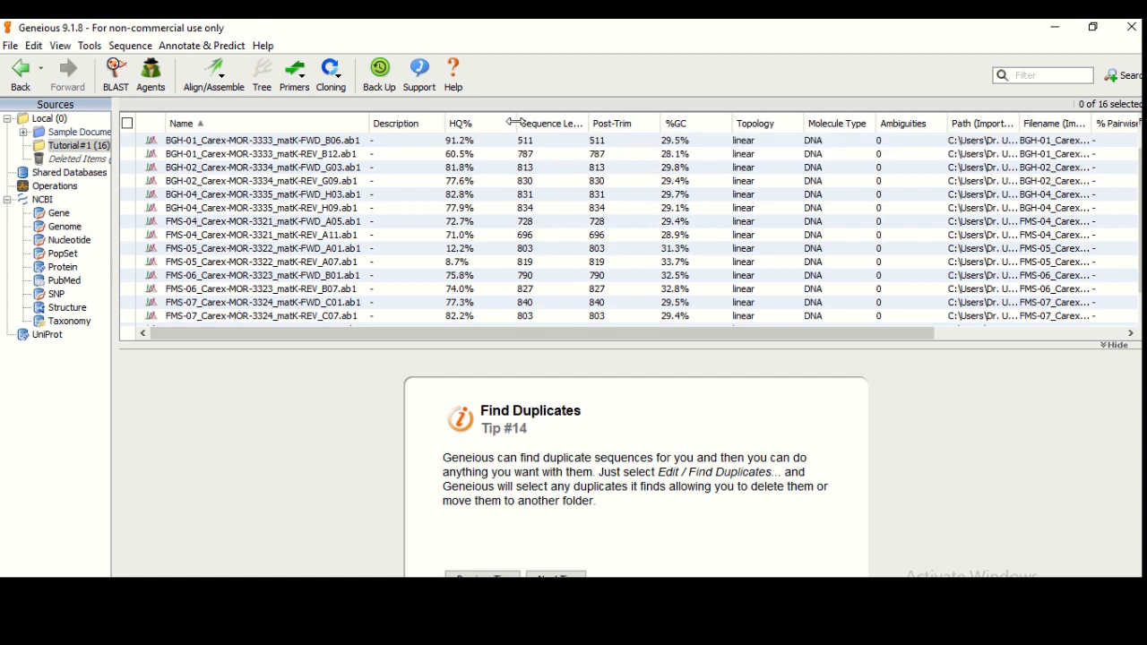
pyautogui.moveTo(516, 122); pyautogui.dragTo(498, 123)
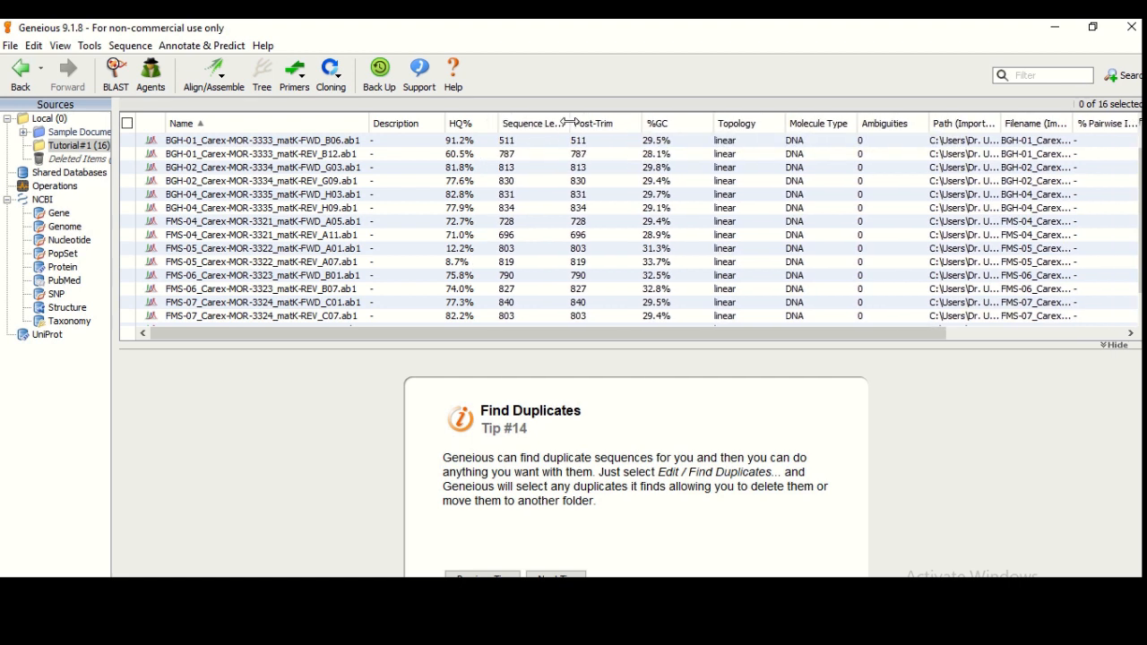
pyautogui.moveTo(570, 123); pyautogui.dragTo(584, 123)
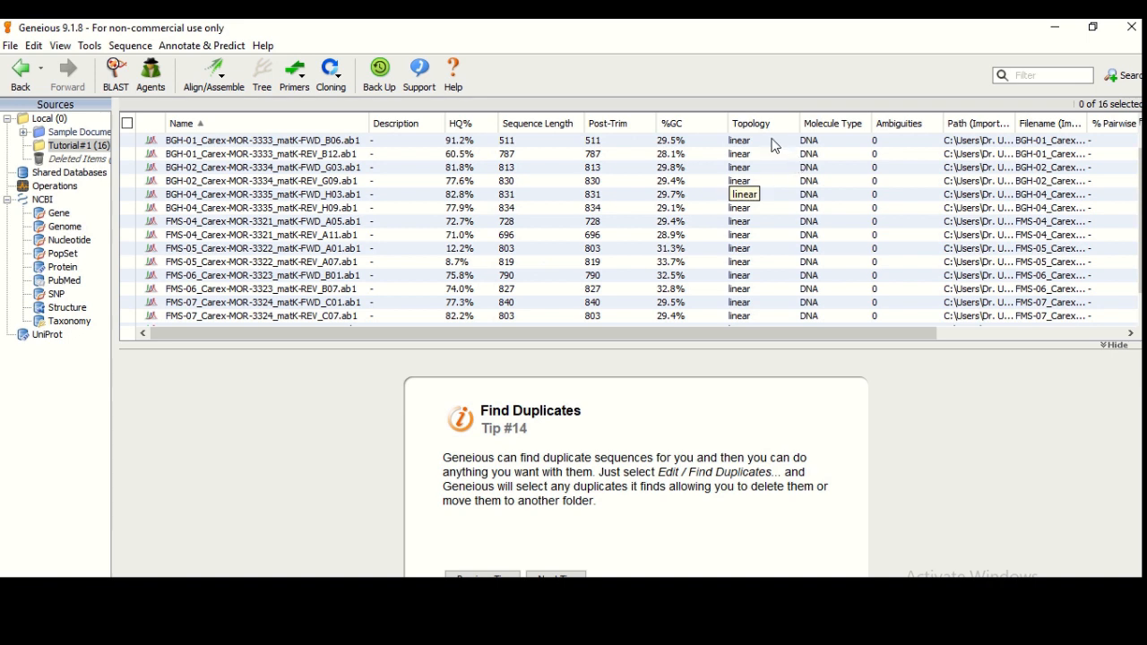
pyautogui.moveTo(615, 24)
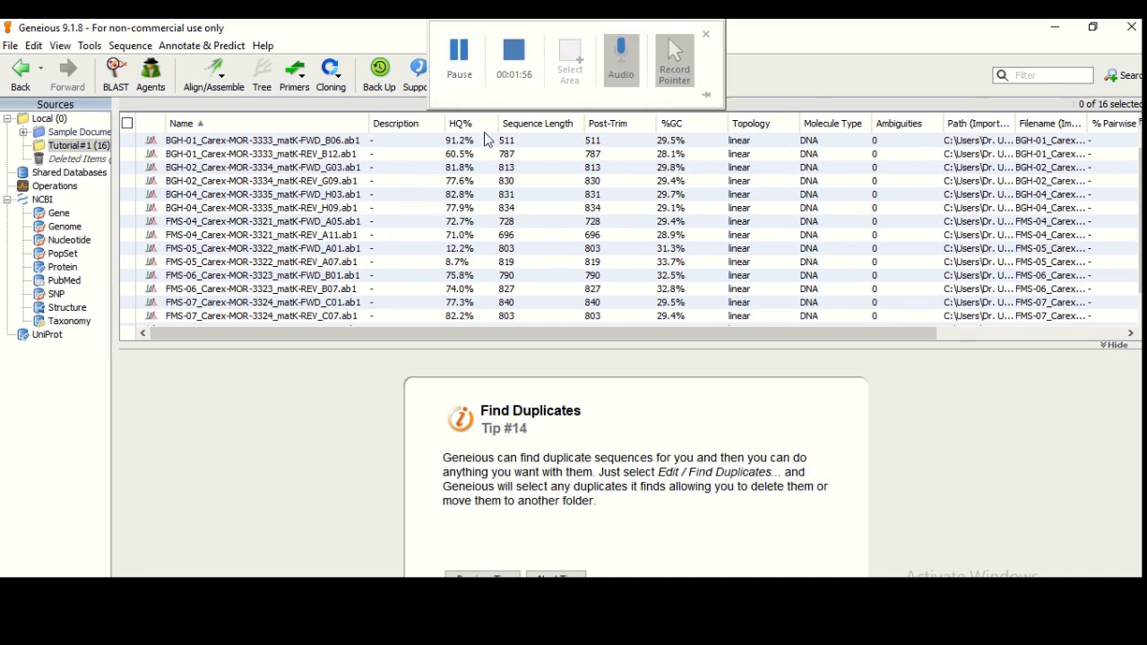
# Open BGH-01_Carex-MOR-3333_matK-FWD_B06.ab1 in a separate sequence window
pyautogui.doubleClick(210, 142)
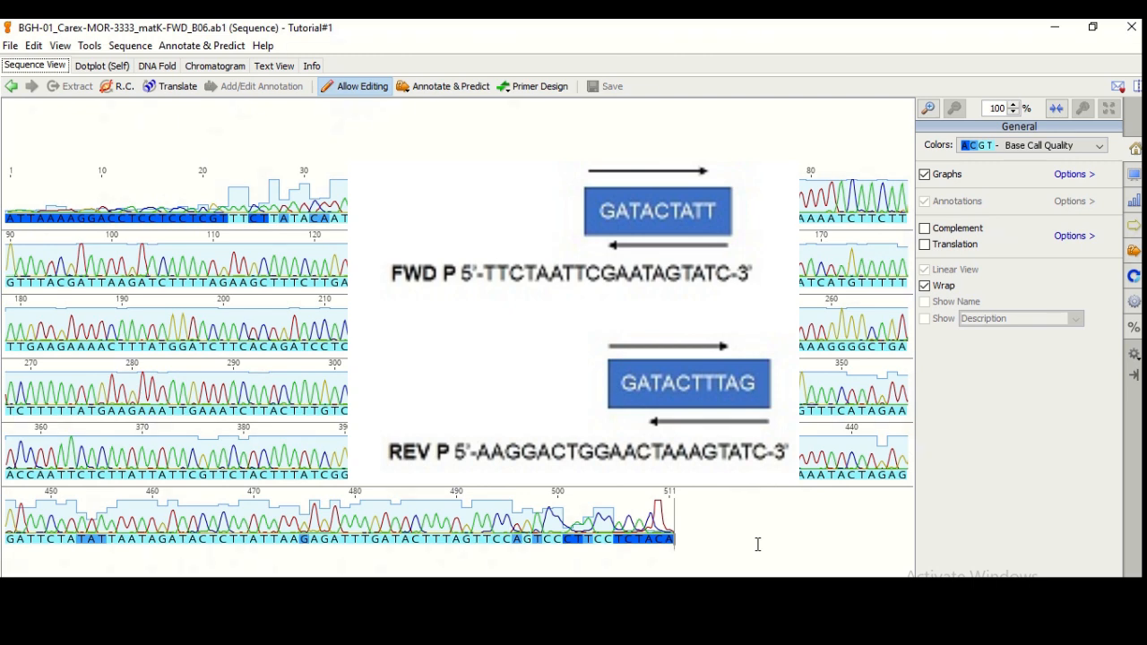
# Search the FWD_B06 read for GATACTTTAG, leaving bases 482–491 selected
pyautogui.hotkey('ctrl', 'f')
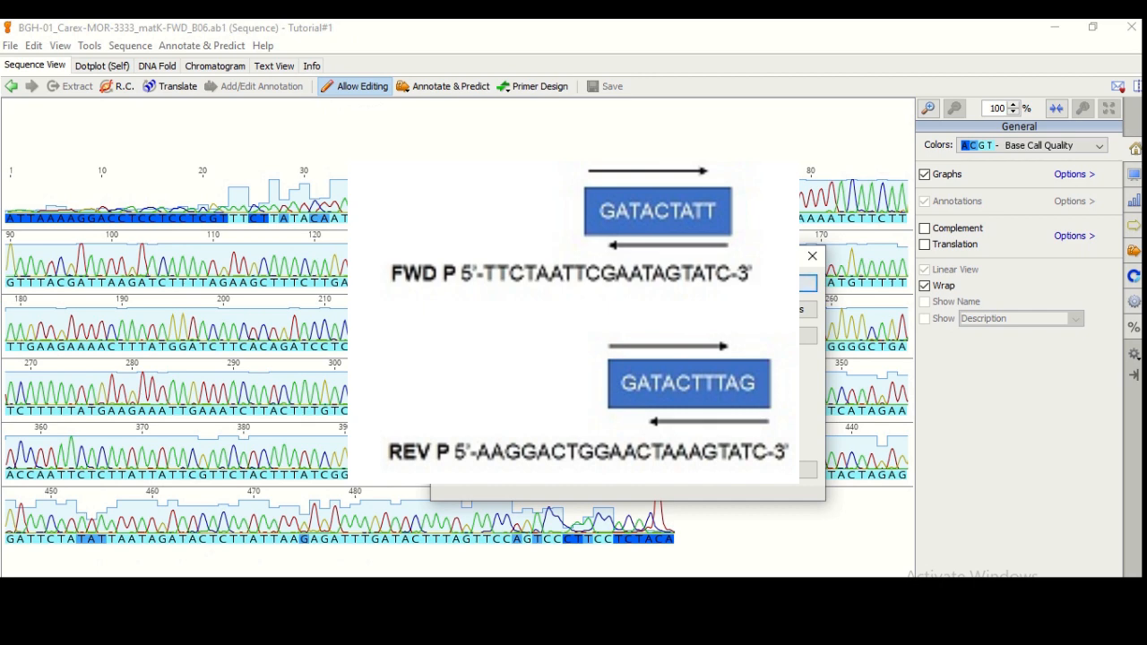
pyautogui.press('BackSpace')
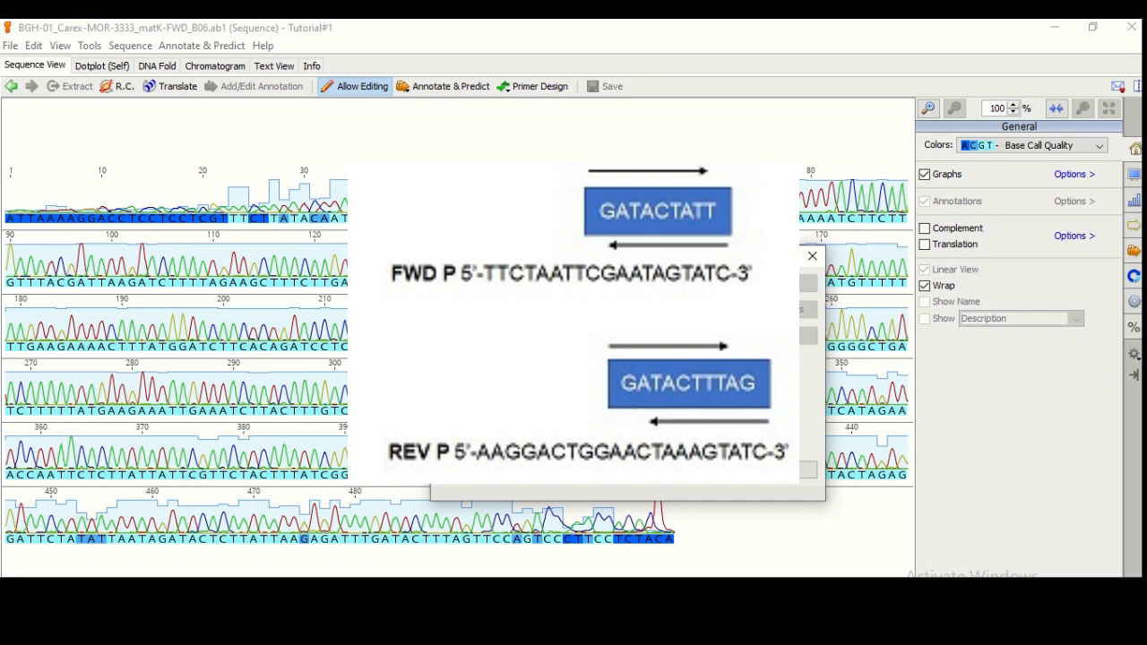
pyautogui.write('G')
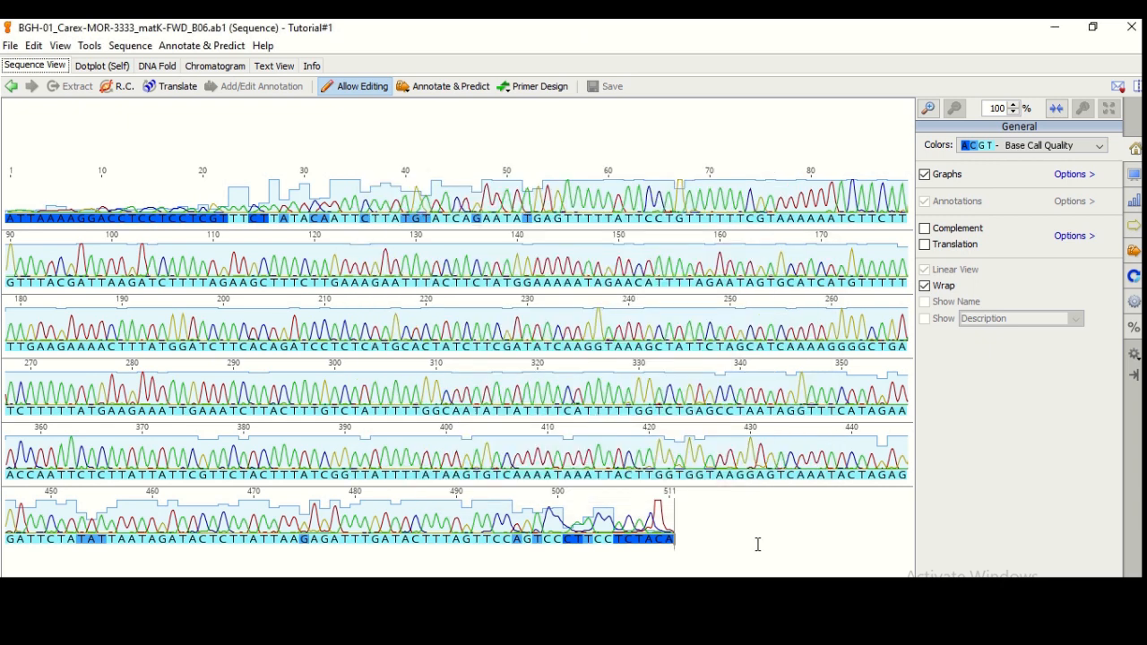
pyautogui.hotkey('ctrl', 'f')
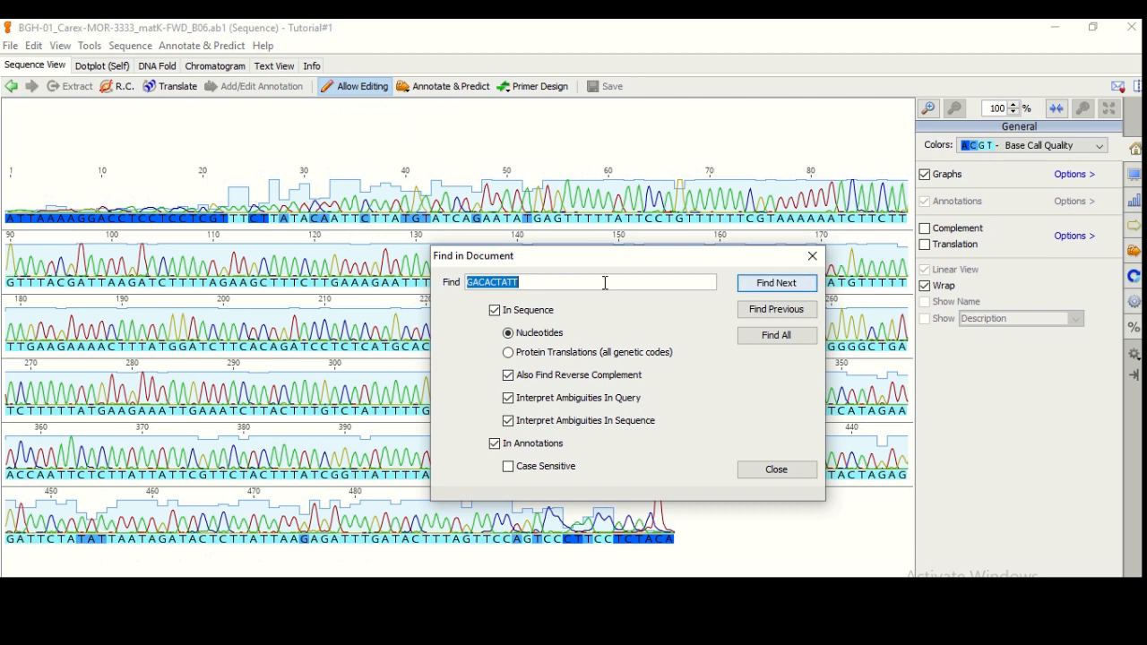
pyautogui.press('BackSpace')
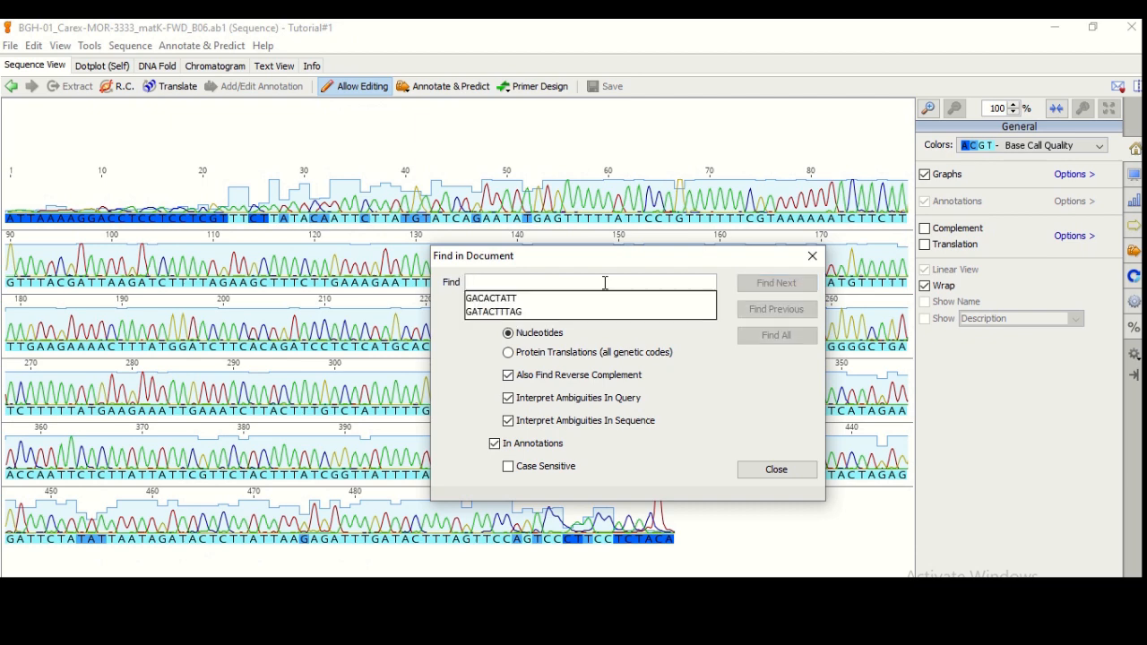
pyautogui.click(563, 313)
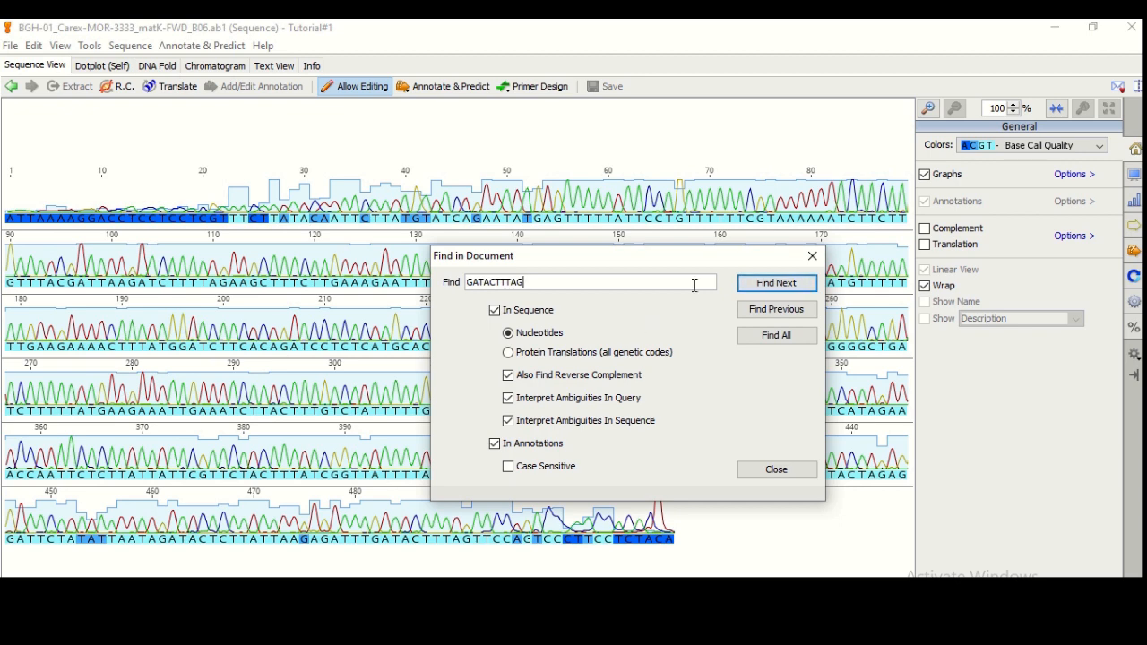
pyautogui.click(761, 285)
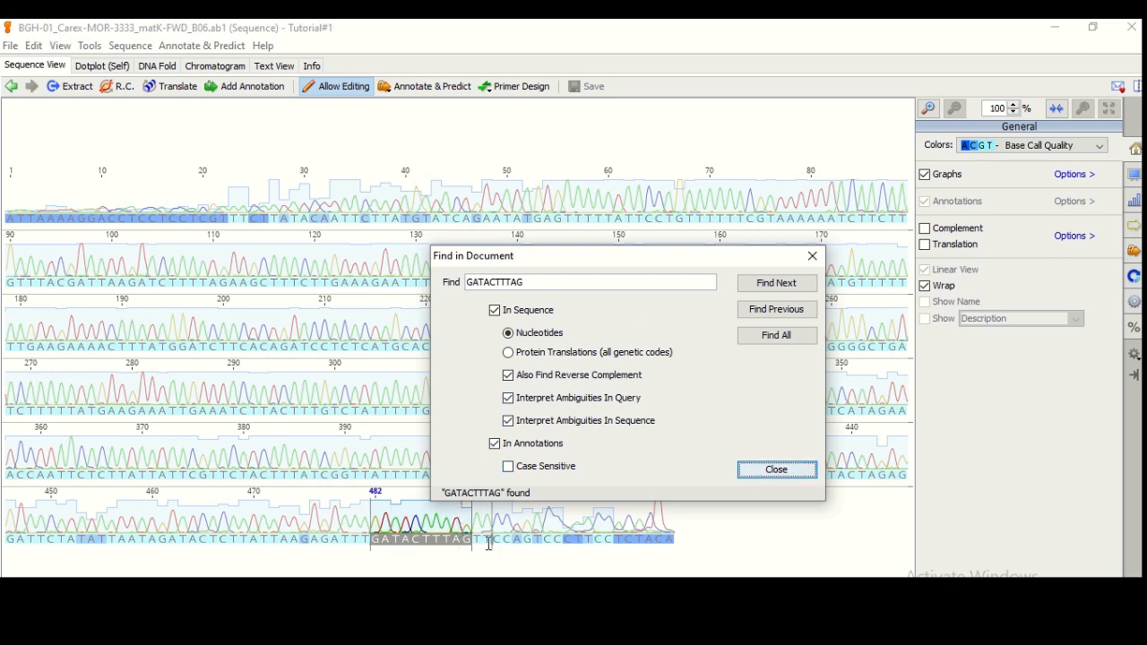
pyautogui.click(763, 471)
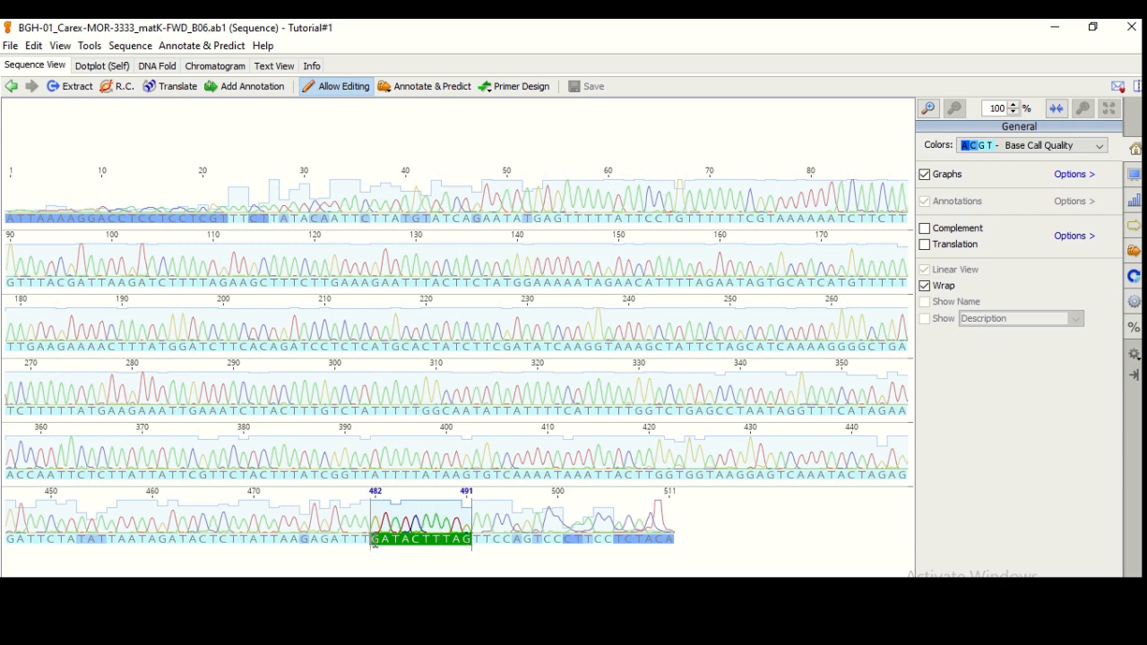
# Delete bases 482–511 and bases 1–42 from FWD_B06, leaving 439 bases
pyautogui.moveTo(372, 538); pyautogui.dragTo(690, 521)
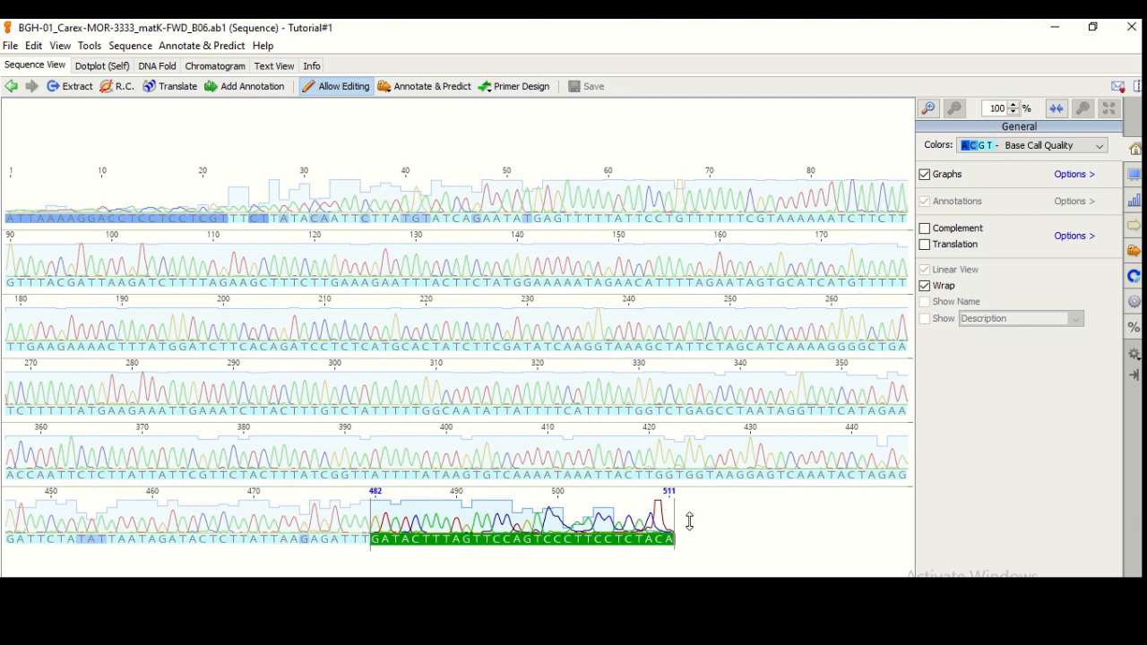
pyautogui.press('Delete')
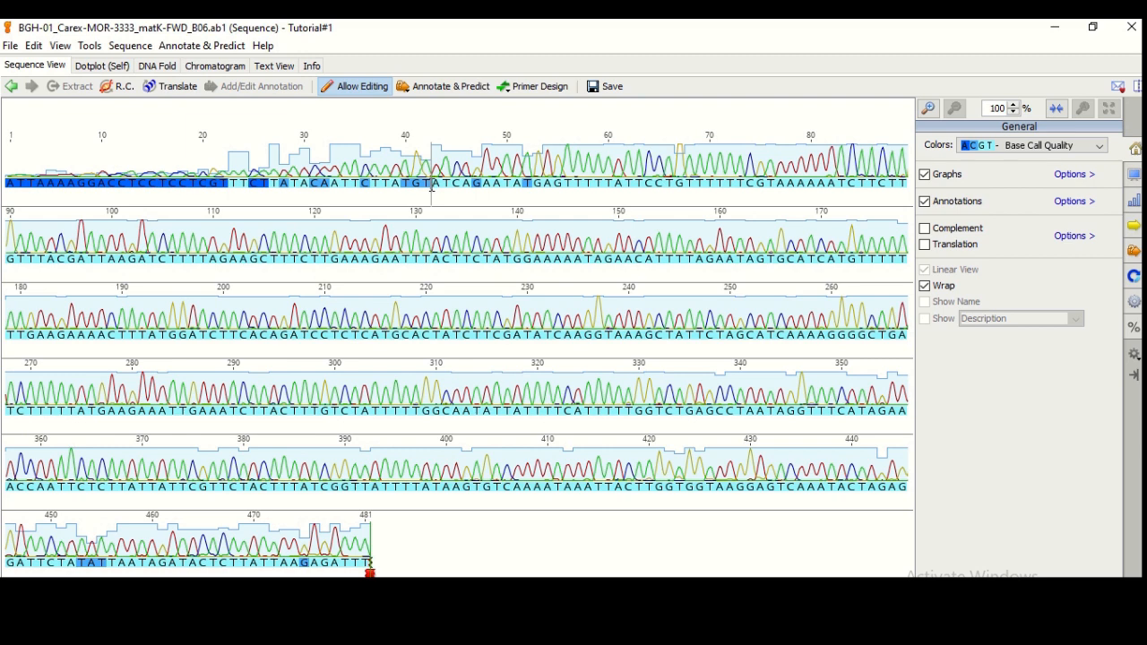
pyautogui.moveTo(432, 186); pyautogui.dragTo(4, 185)
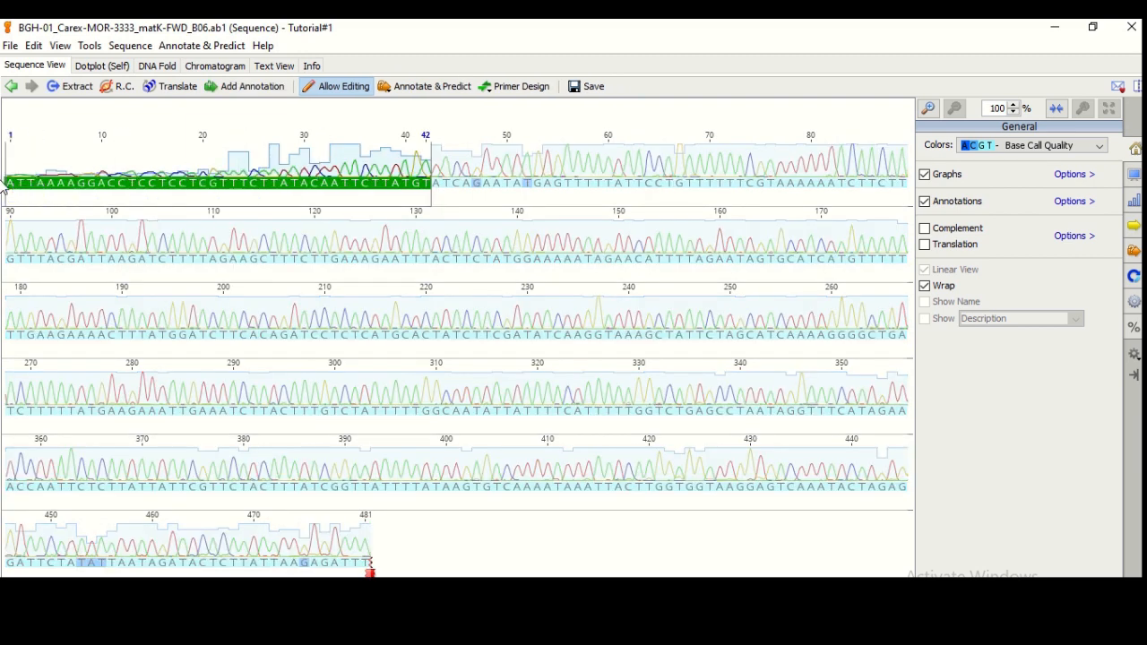
pyautogui.press('Delete')
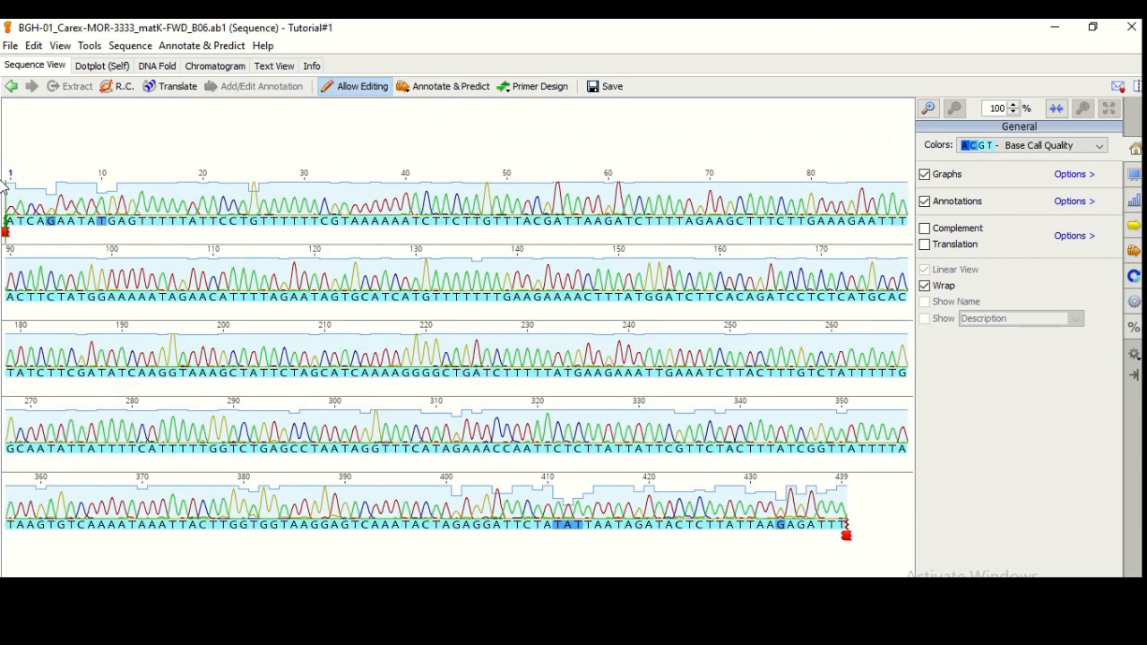
# Save and close the trimmed forward read, then open REV_B12 in its own window
pyautogui.click(608, 89)
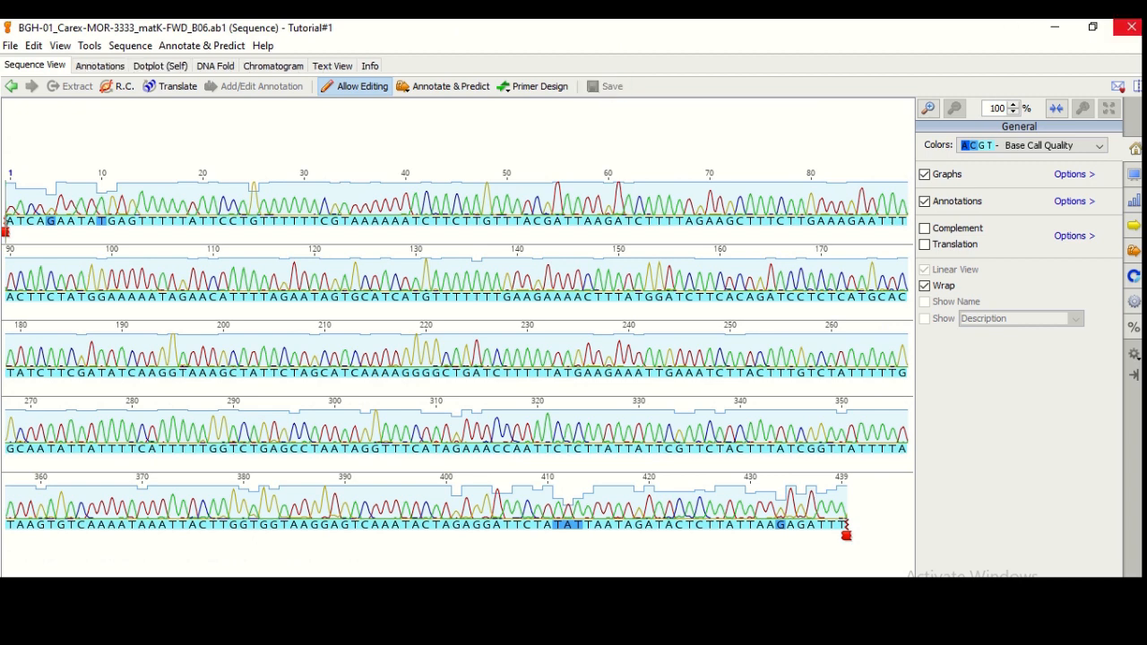
pyautogui.click(1132, 29)
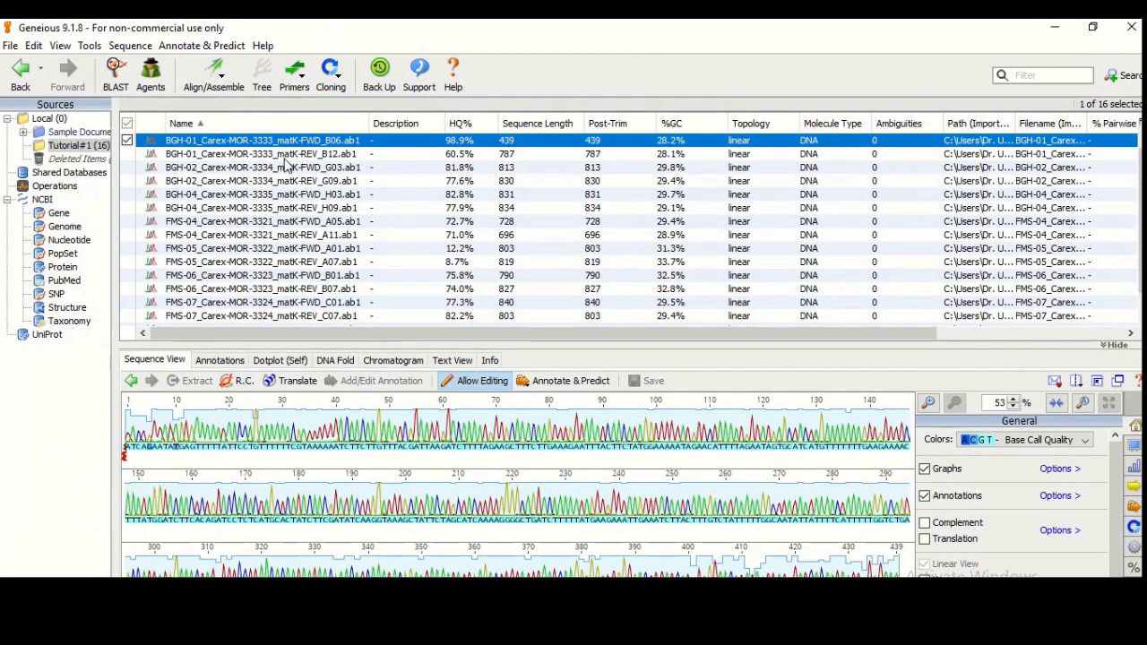
pyautogui.click(281, 154)
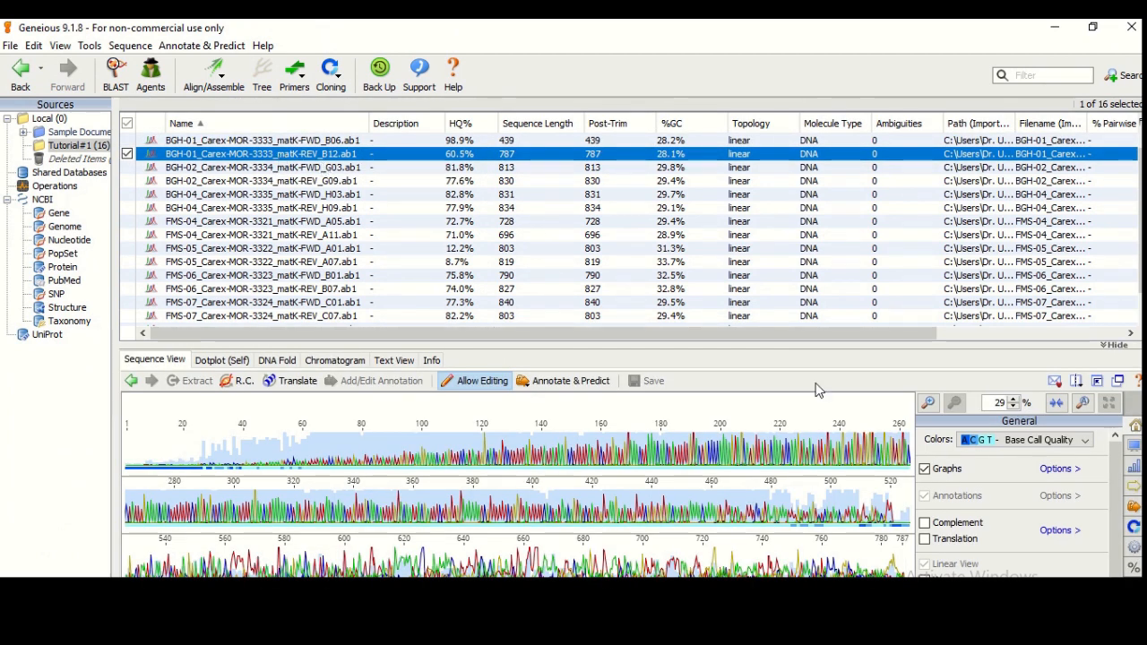
pyautogui.click(1118, 381)
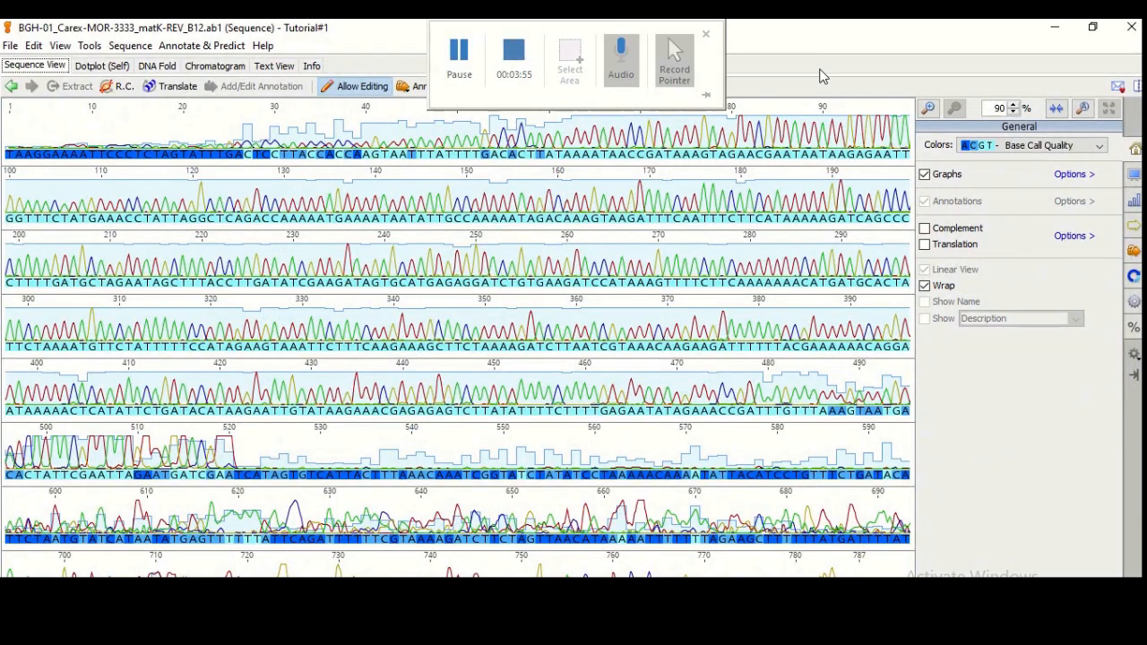
# Find GACACTATT at bases 494–502 and extend the selection to base 787
pyautogui.click(712, 397)
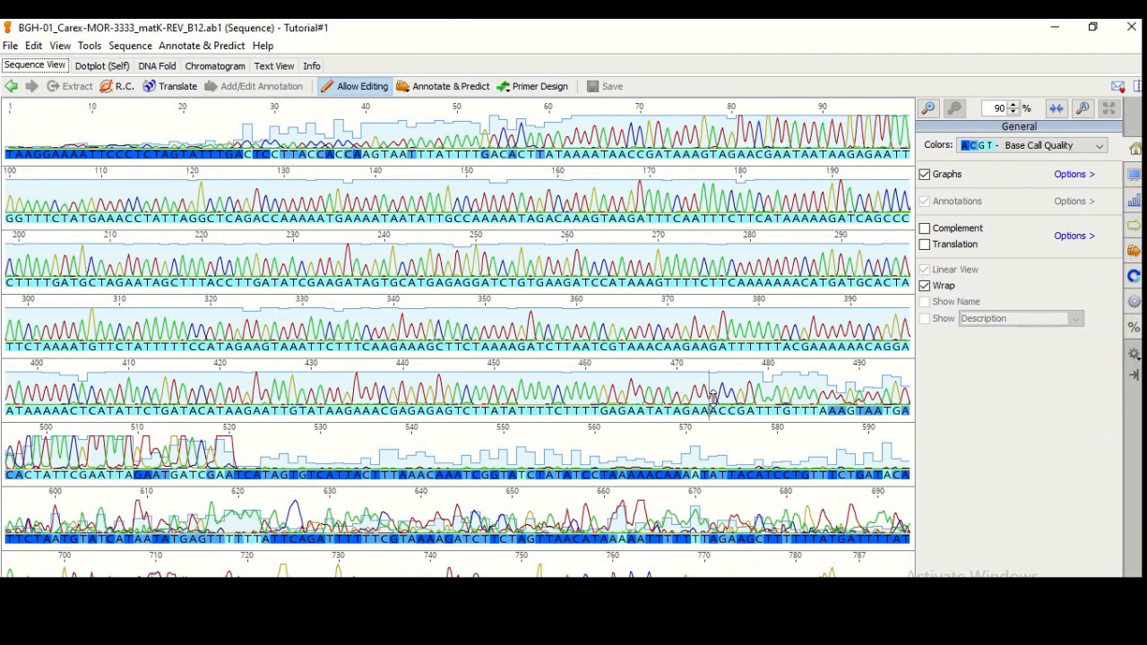
pyautogui.hotkey('ctrl', 'f')
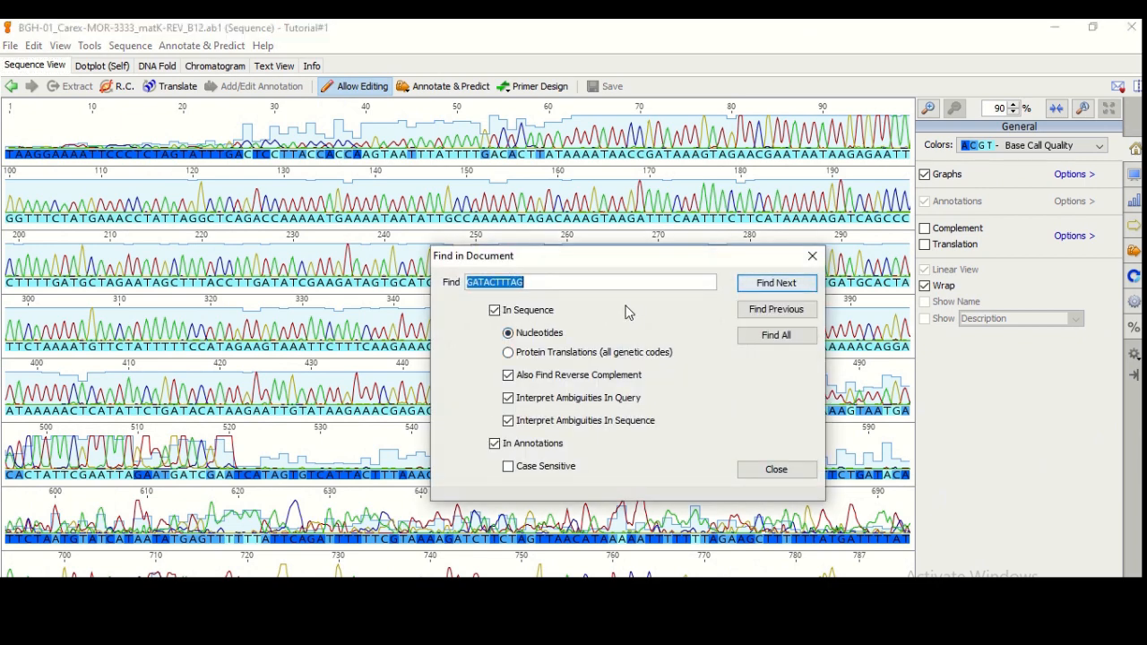
pyautogui.press('BackSpace')
pyautogui.click(599, 312)
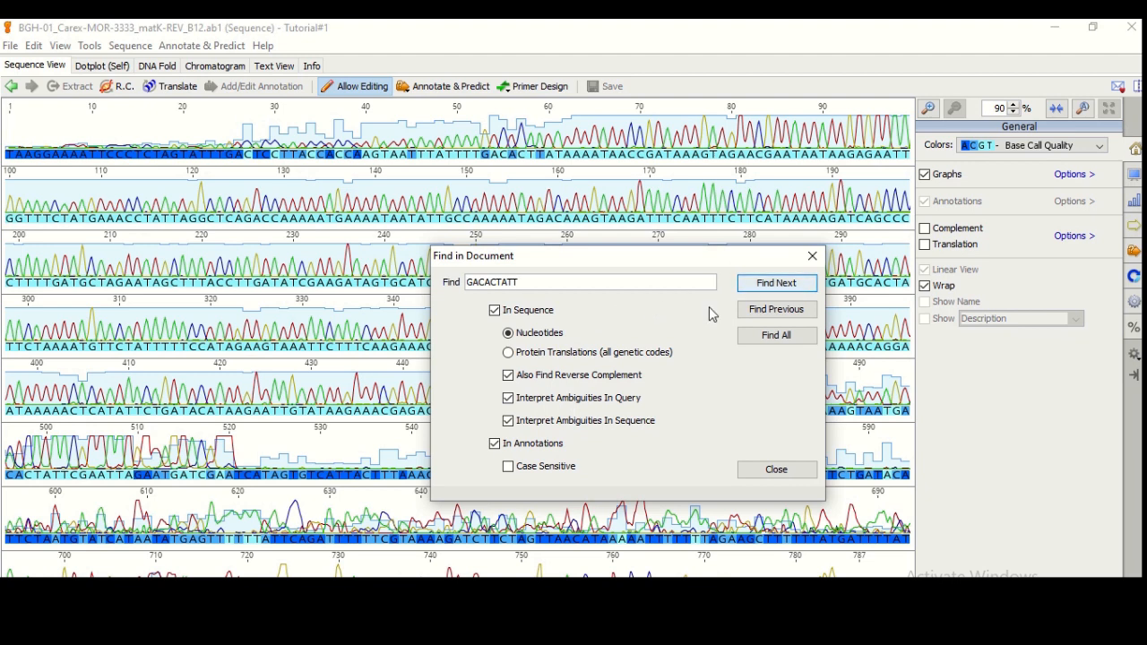
pyautogui.click(767, 283)
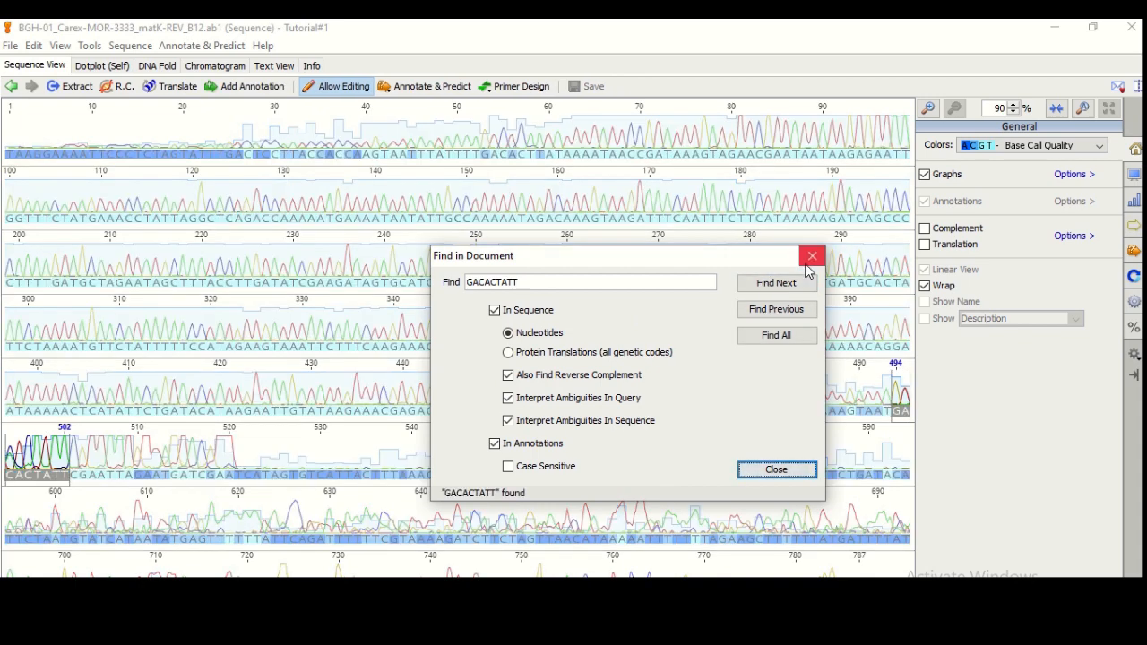
pyautogui.click(811, 259)
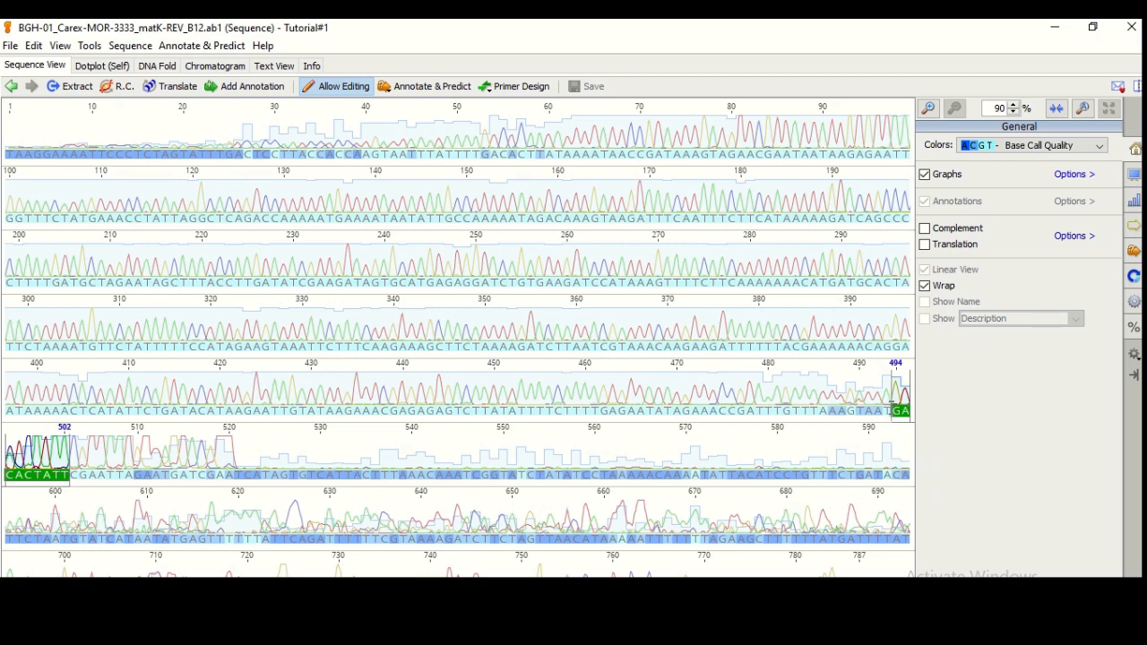
pyautogui.moveTo(892, 406); pyautogui.dragTo(898, 573)
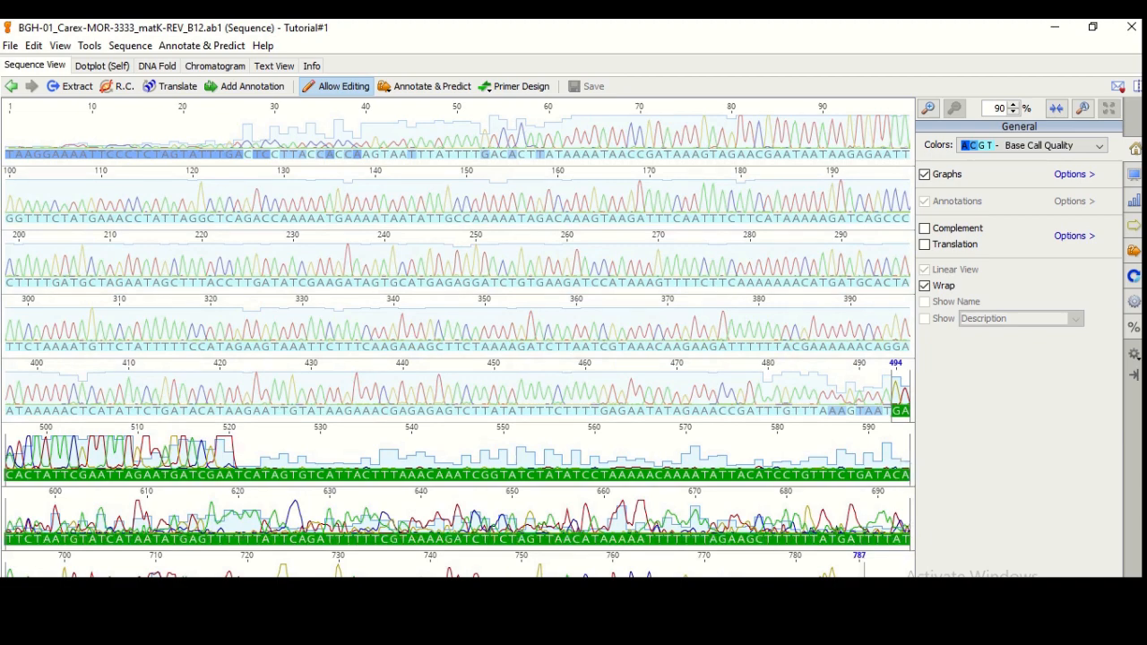
# Delete bases 494–787 and the first 39 bases of REV_B12, then save the 454-base read
pyautogui.press('Delete')
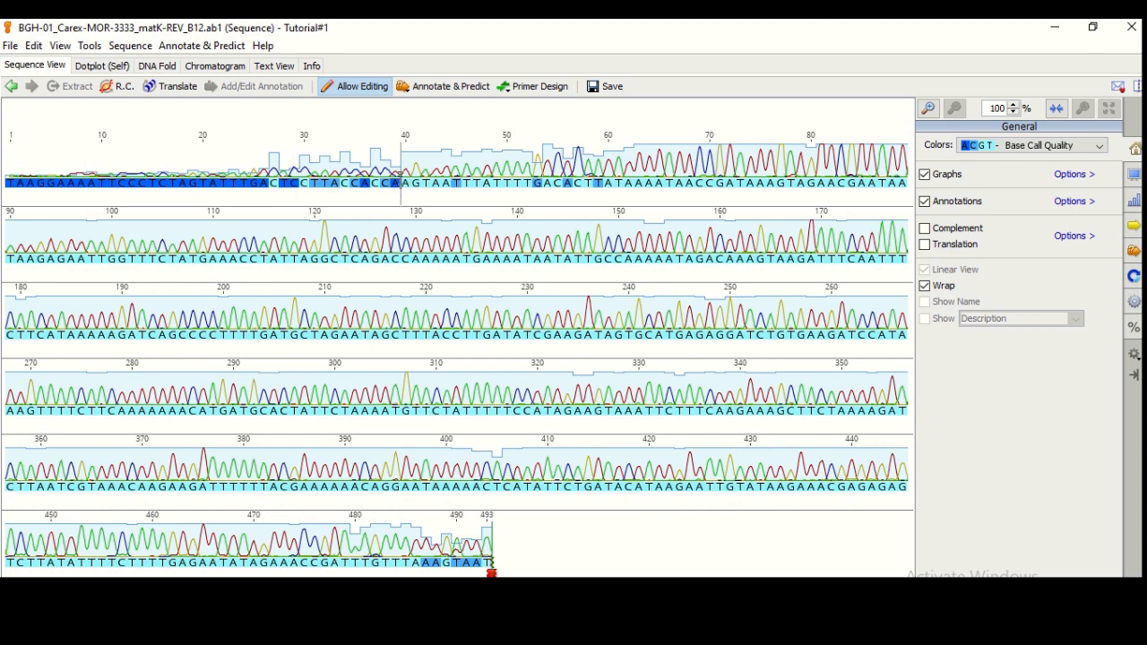
pyautogui.moveTo(401, 179); pyautogui.dragTo(5, 195)
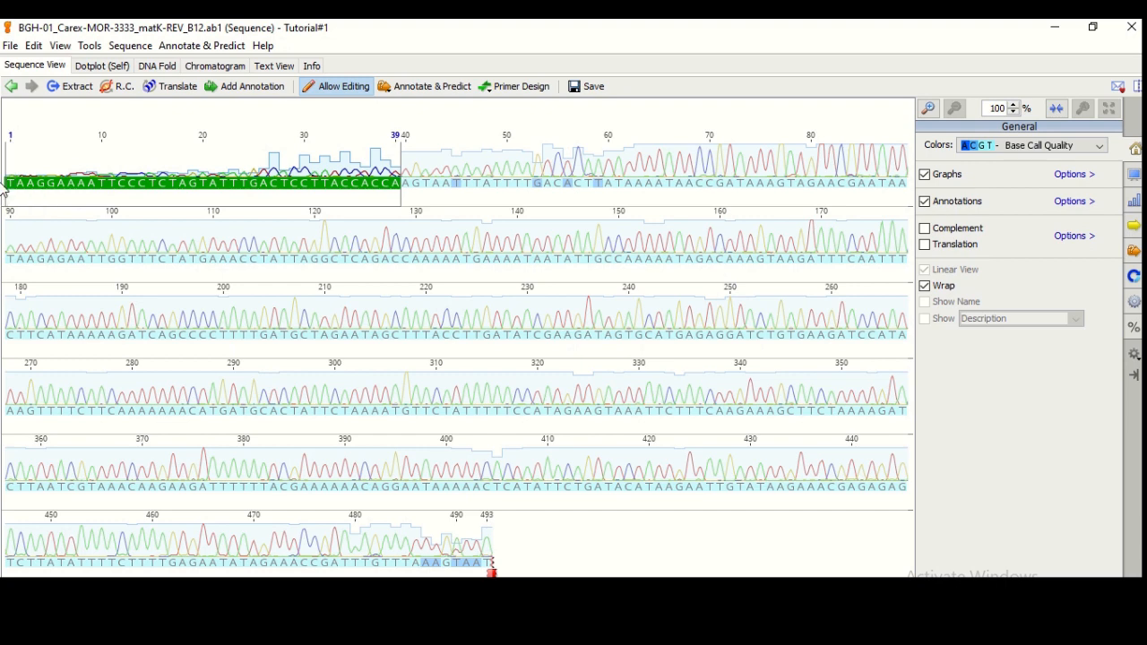
pyautogui.press('Delete')
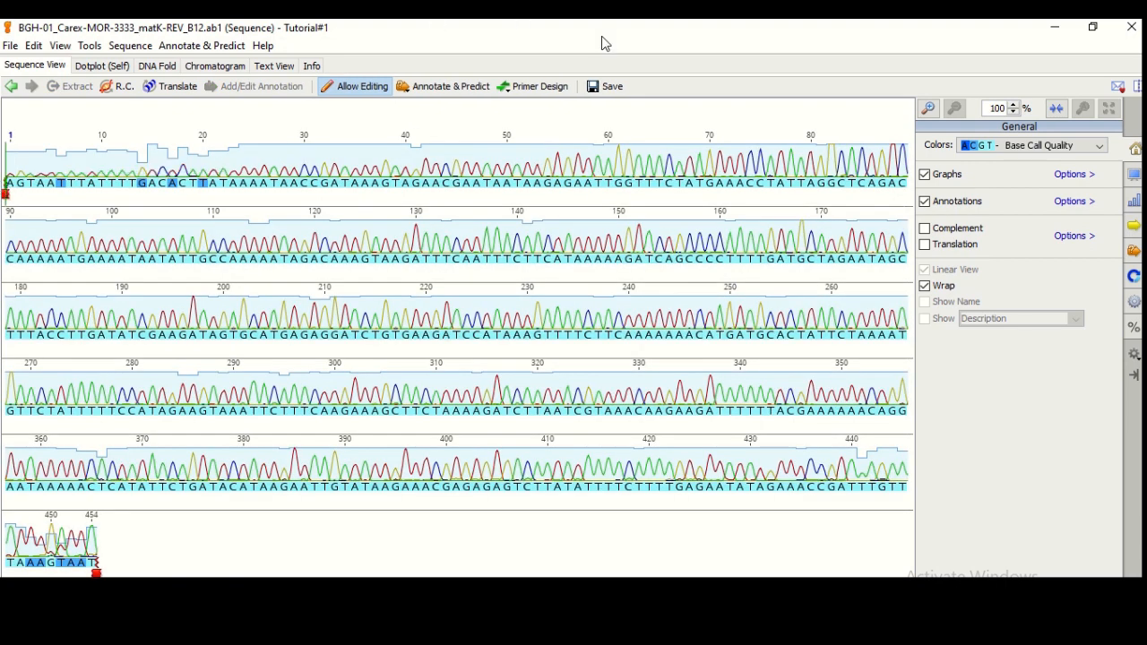
pyautogui.click(607, 89)
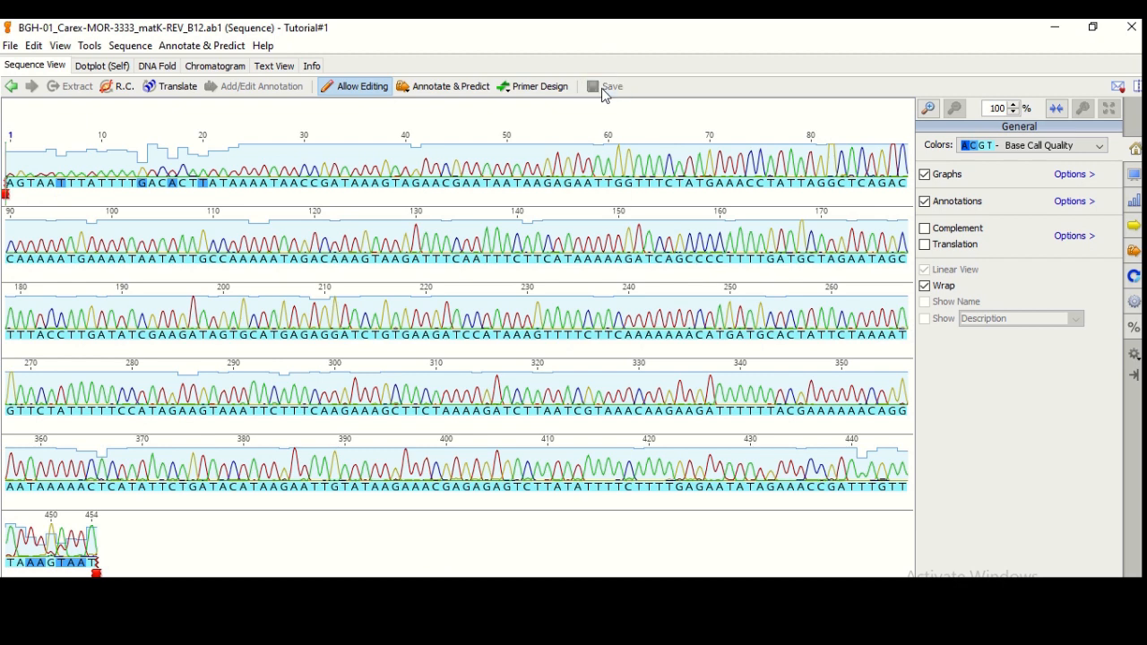
pyautogui.moveTo(456, 27)
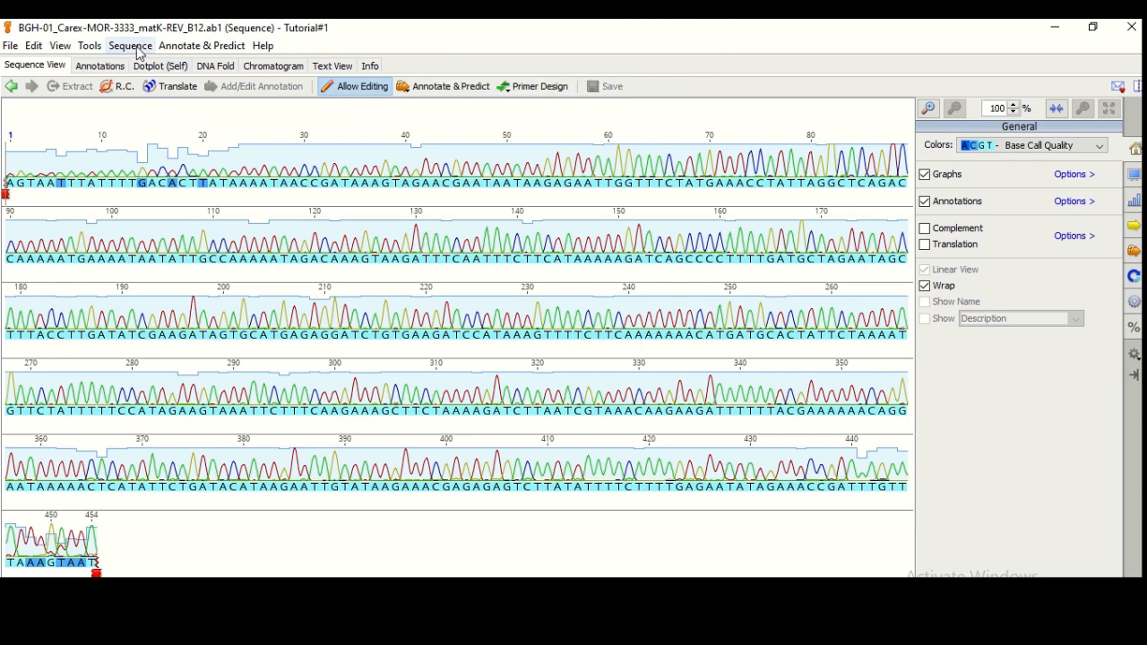
# Reverse-complement the entire REV_B12 read, save it, and close its window
pyautogui.click(89, 47)
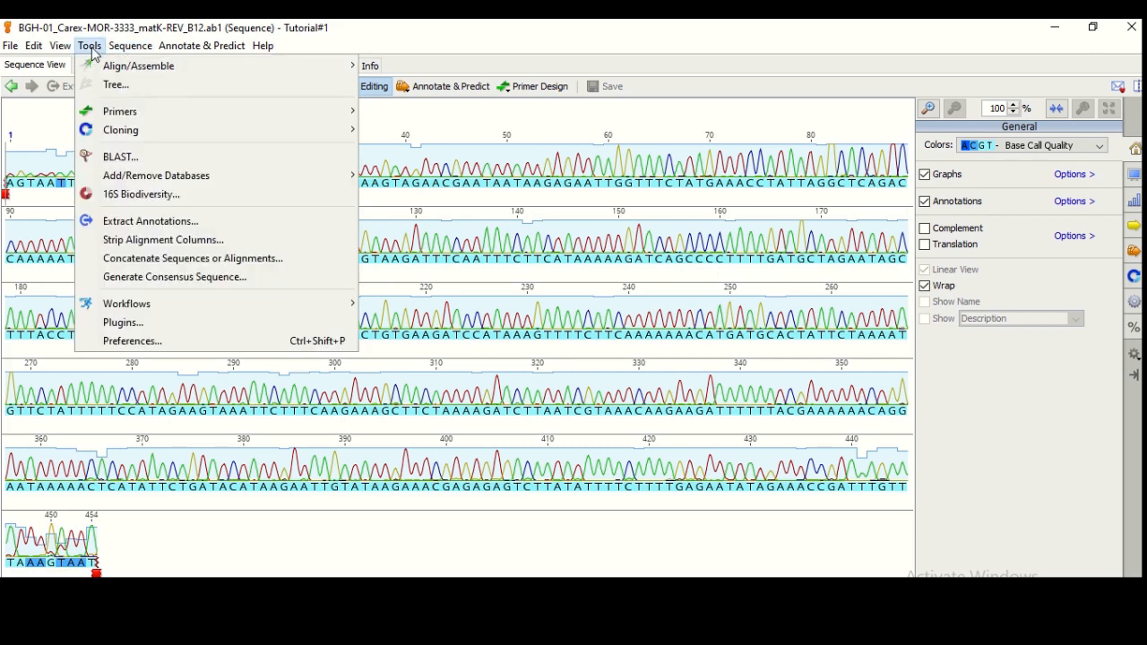
pyautogui.moveTo(124, 54)
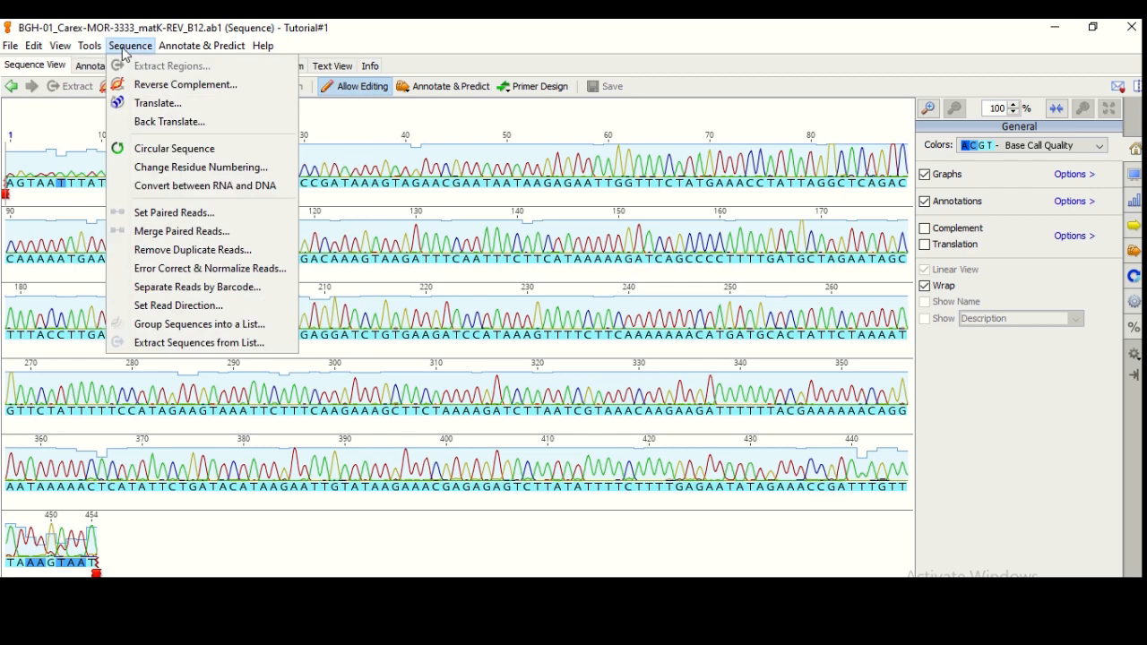
pyautogui.click(183, 85)
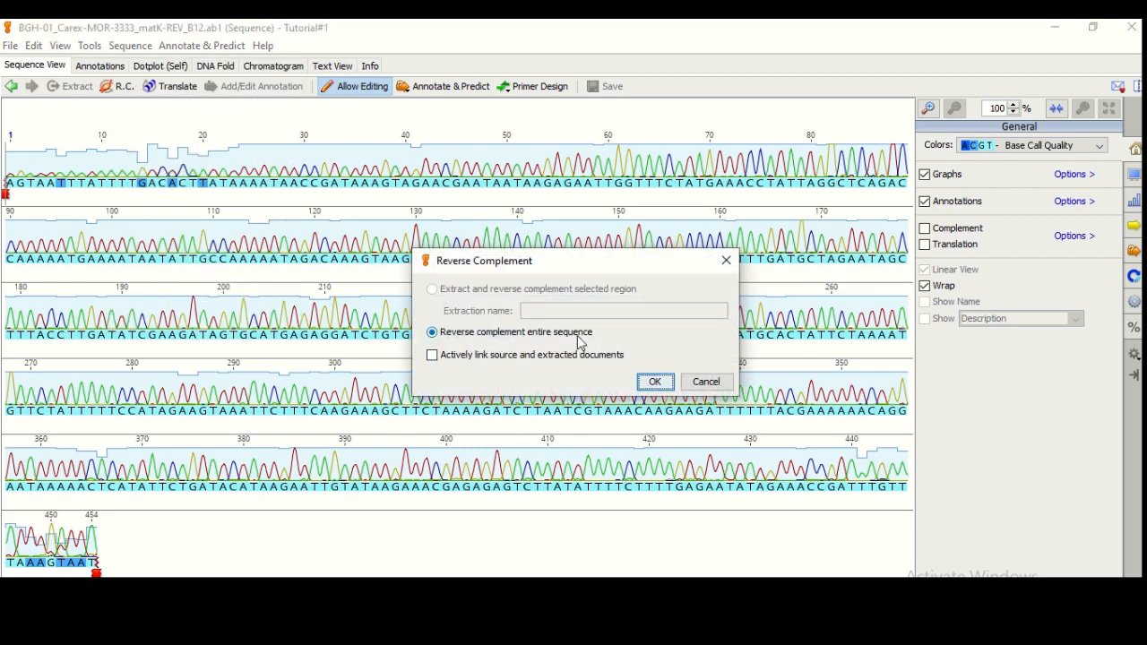
pyautogui.click(655, 382)
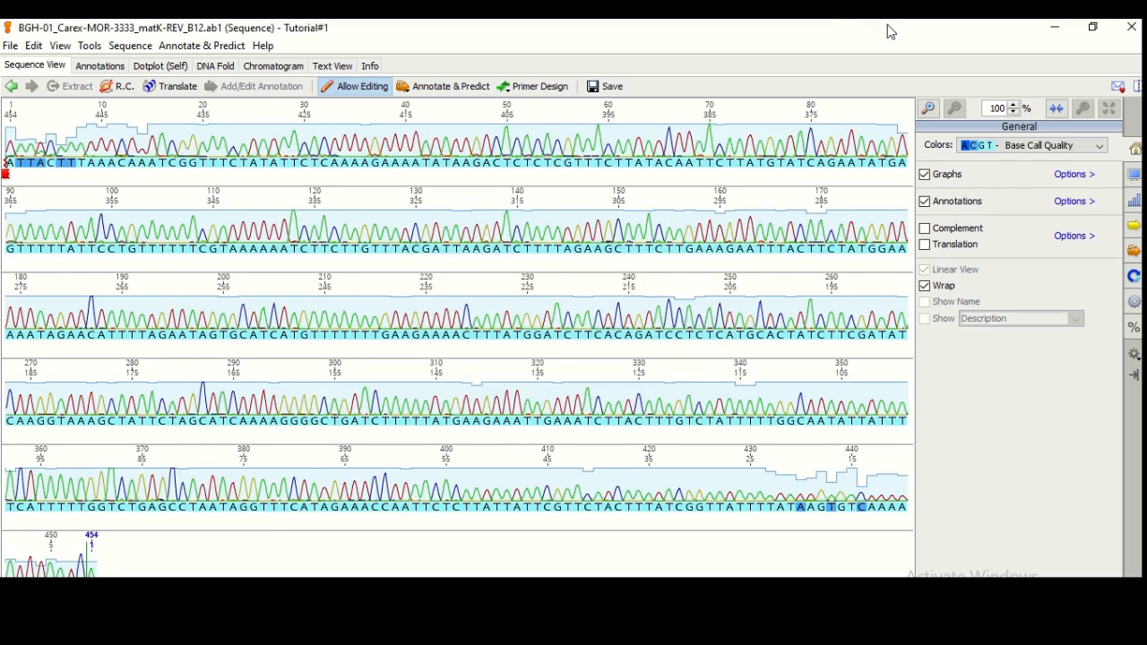
pyautogui.click(618, 90)
pyautogui.click(1132, 27)
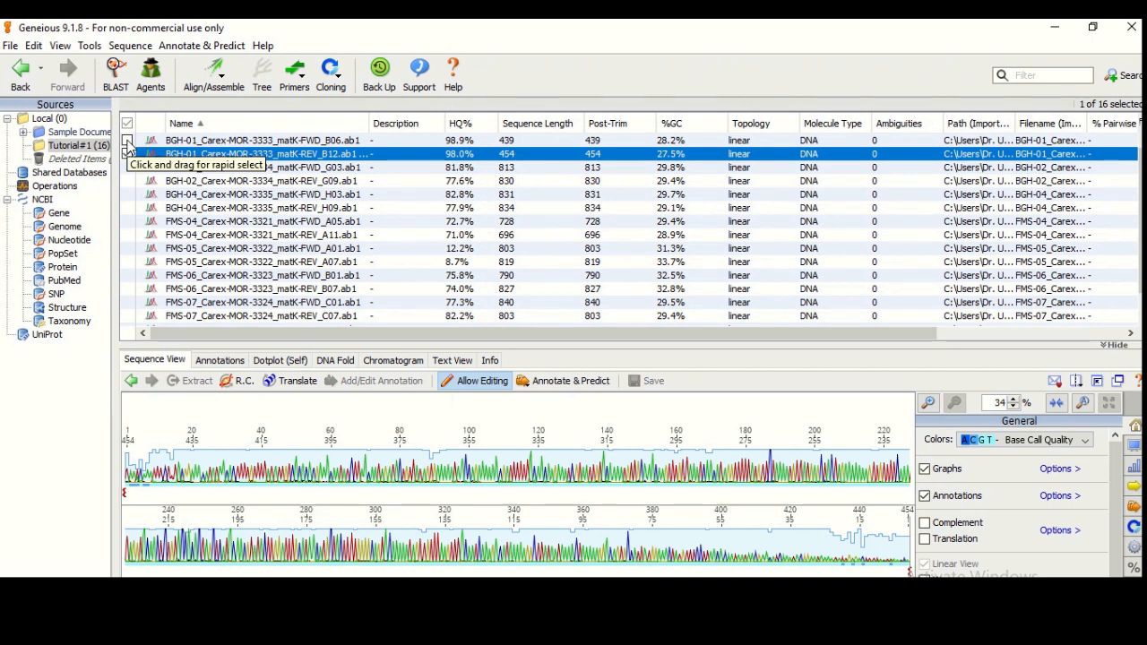
# Pairwise-align the FWD_B06 and REV_B12 reads using MUSCLE Alignment
pyautogui.click(128, 141)
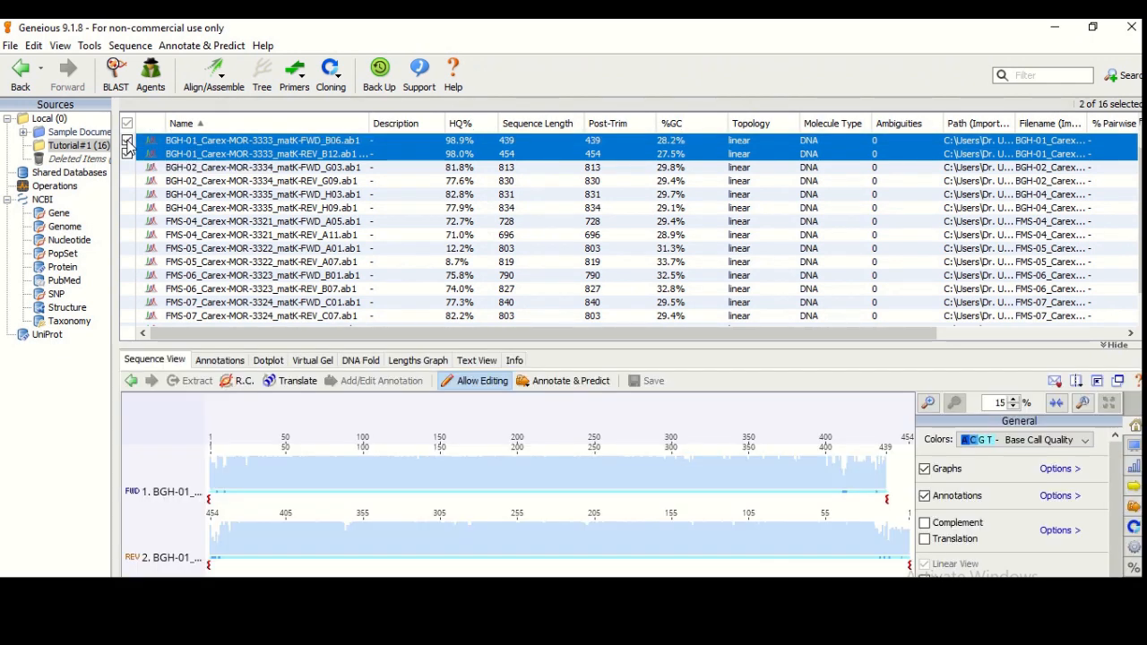
pyautogui.click(220, 81)
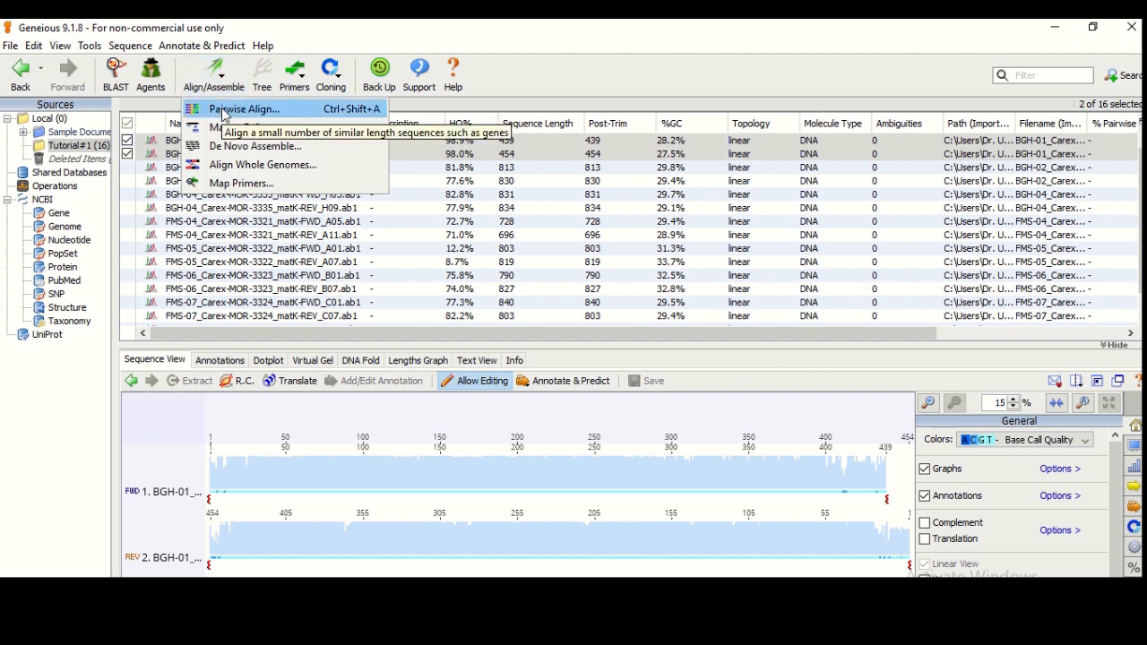
pyautogui.click(224, 111)
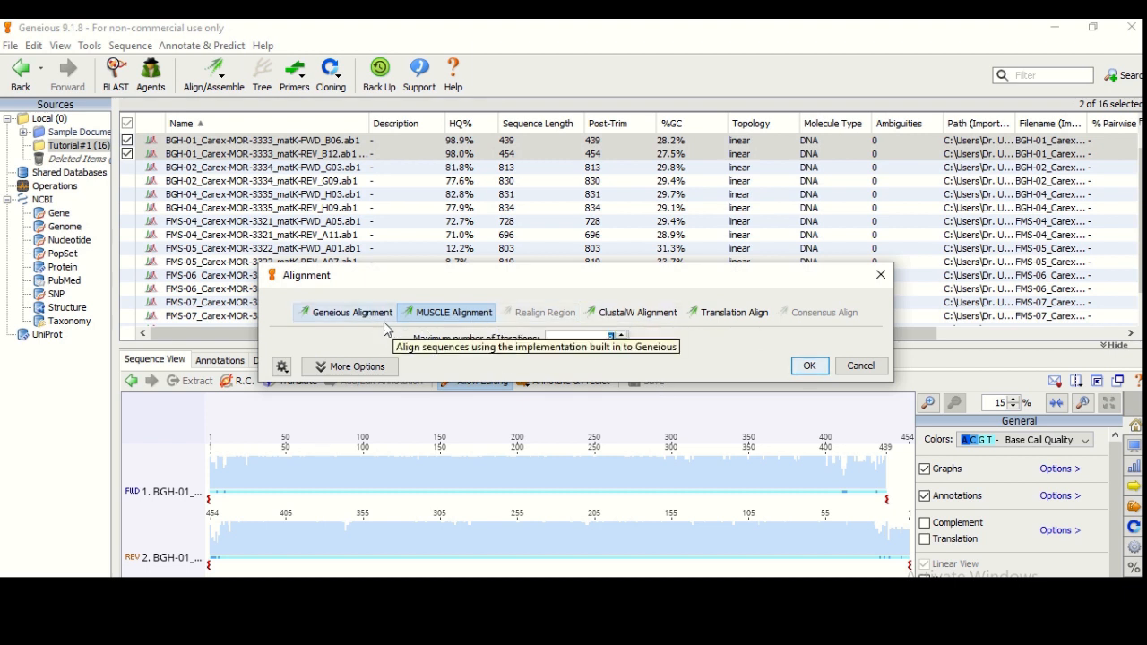
pyautogui.click(372, 320)
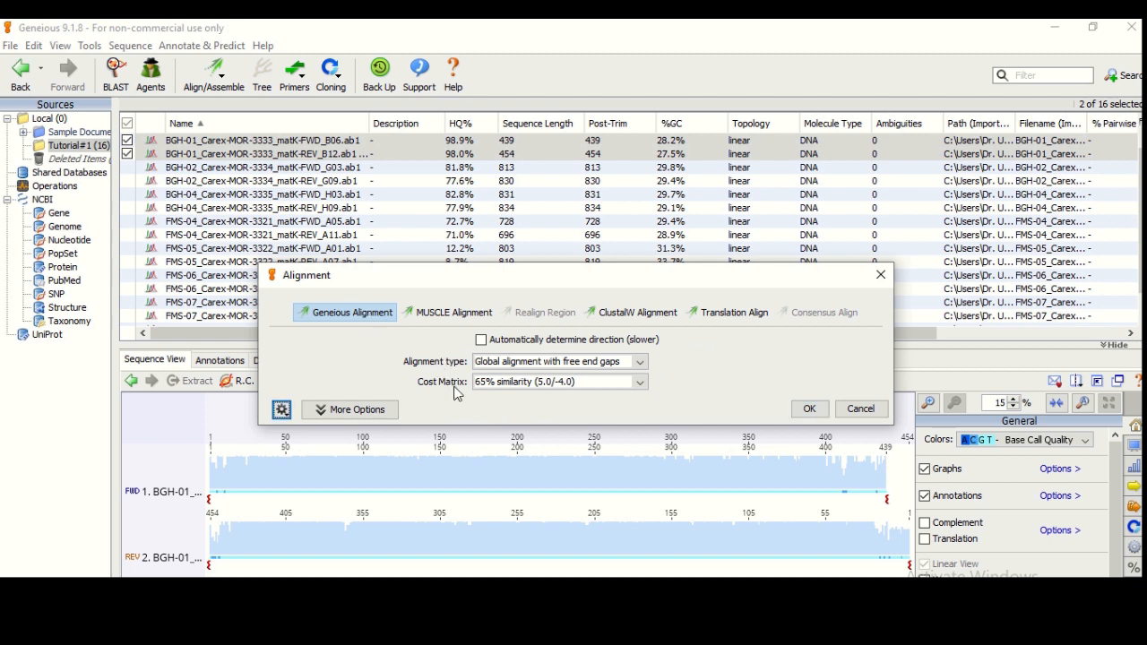
pyautogui.click(445, 314)
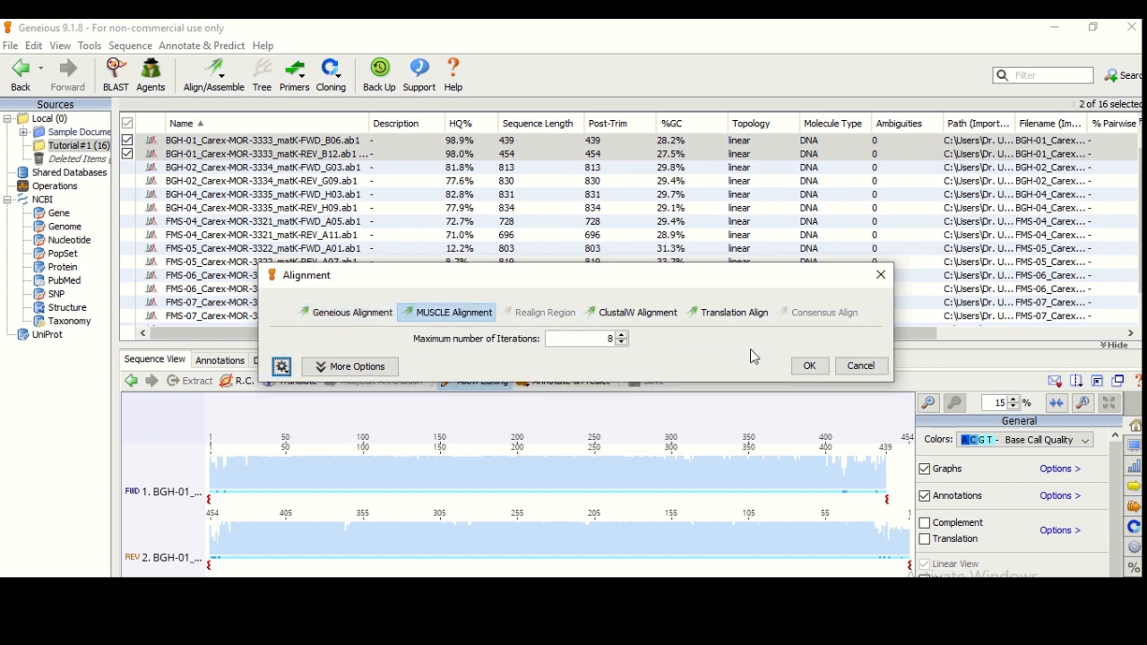
pyautogui.click(815, 373)
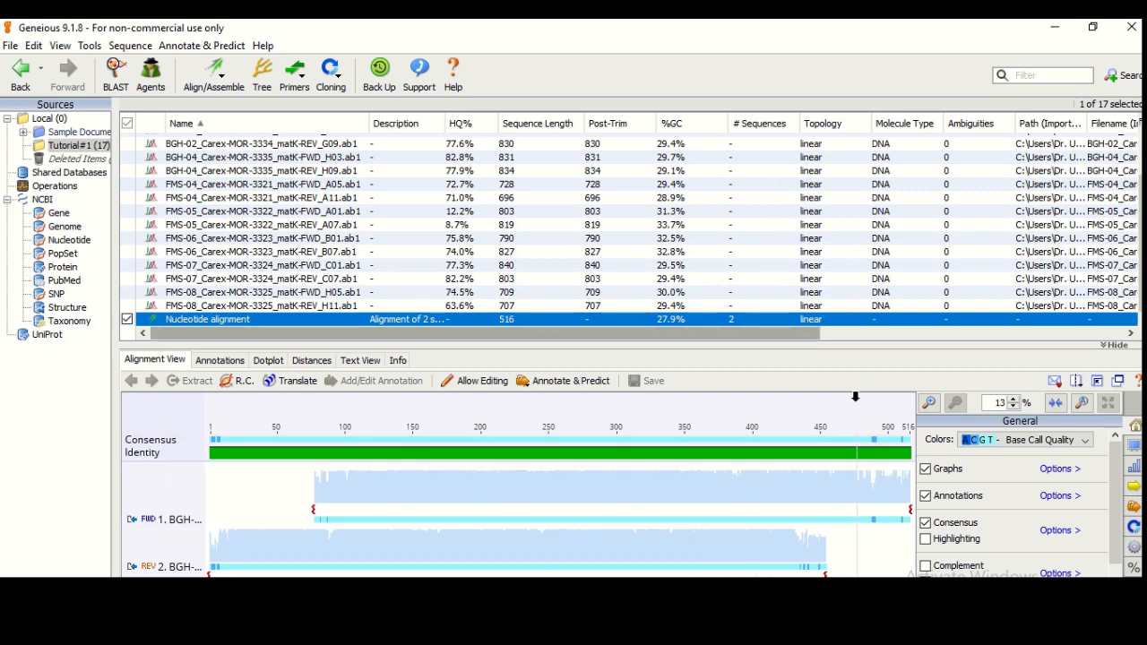
# Open the alignment in its own window and zoom in to 141%
pyautogui.click(1118, 382)
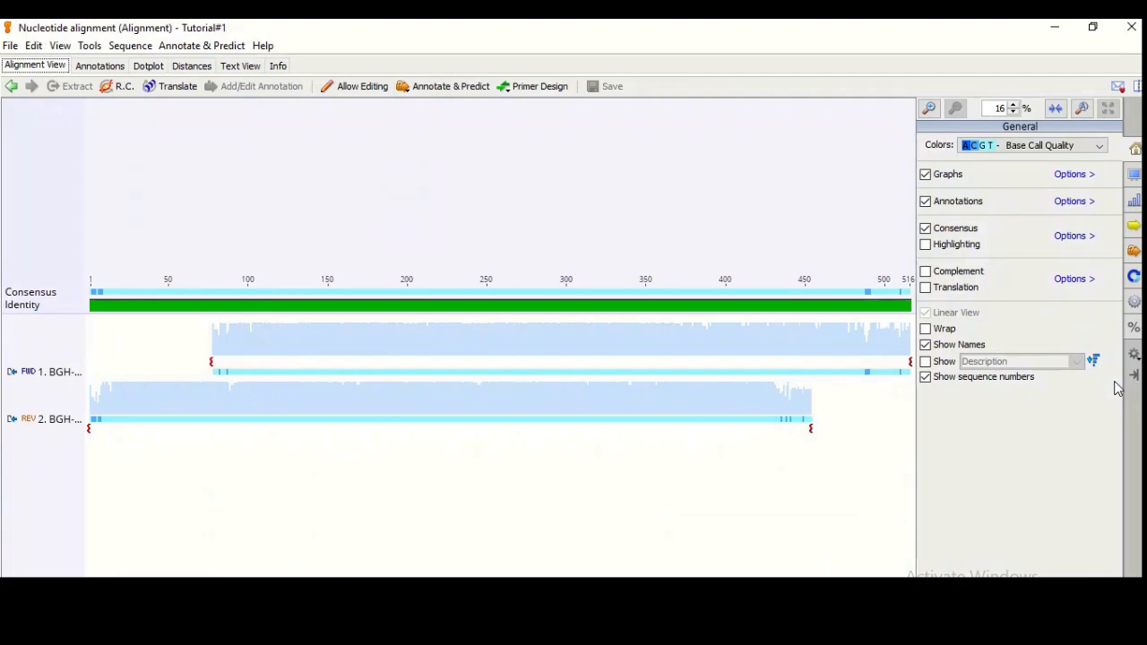
pyautogui.click(929, 110)
pyautogui.click(932, 113)
pyautogui.click(932, 113)
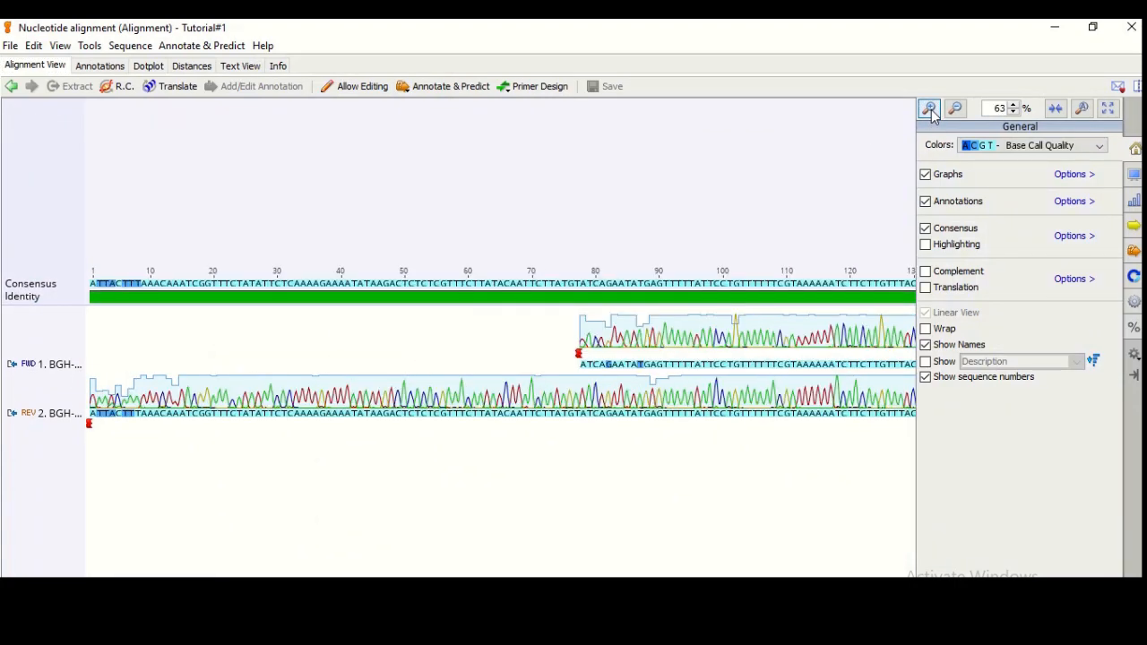
pyautogui.click(932, 113)
pyautogui.click(932, 113)
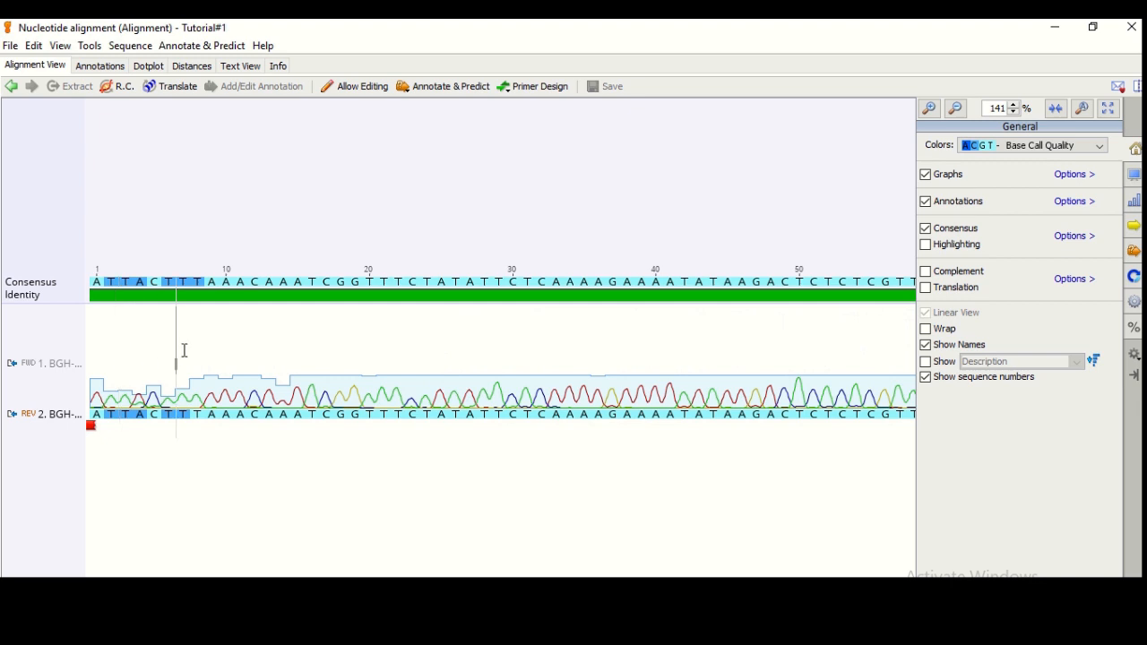
# Adjust the name column width to balance full read names against visible bases
pyautogui.moveTo(85, 299); pyautogui.dragTo(246, 300)
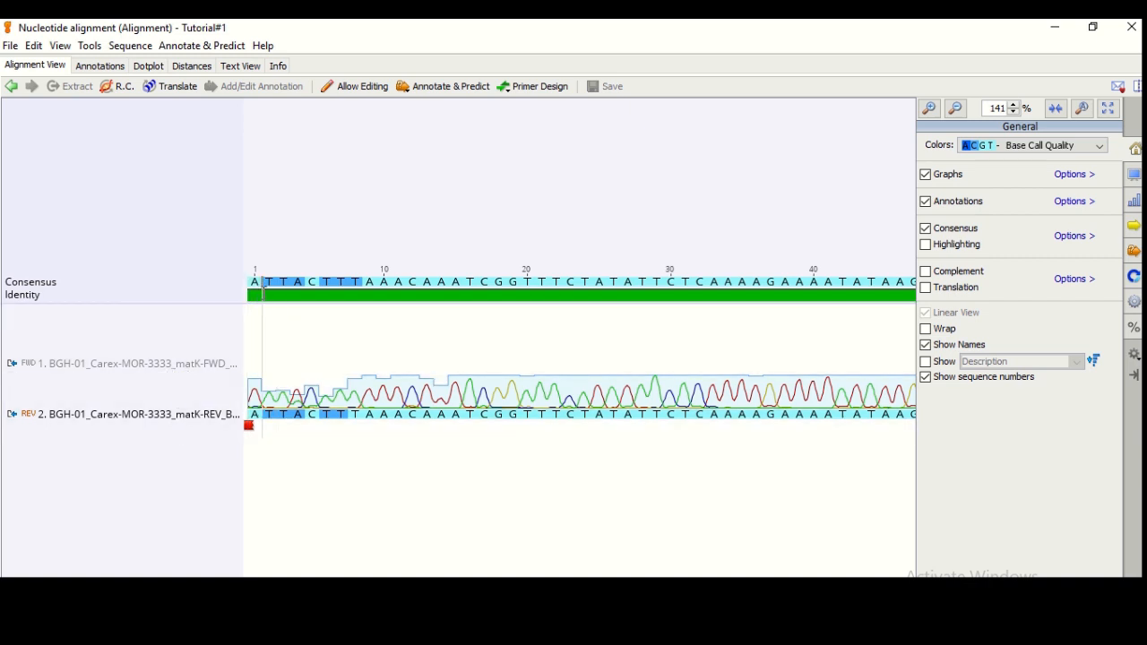
pyautogui.moveTo(278, 292)
pyautogui.hscroll(1, 580, 349)
pyautogui.hscroll(-1, 579, 350)
pyautogui.hscroll(4, 581, 349)
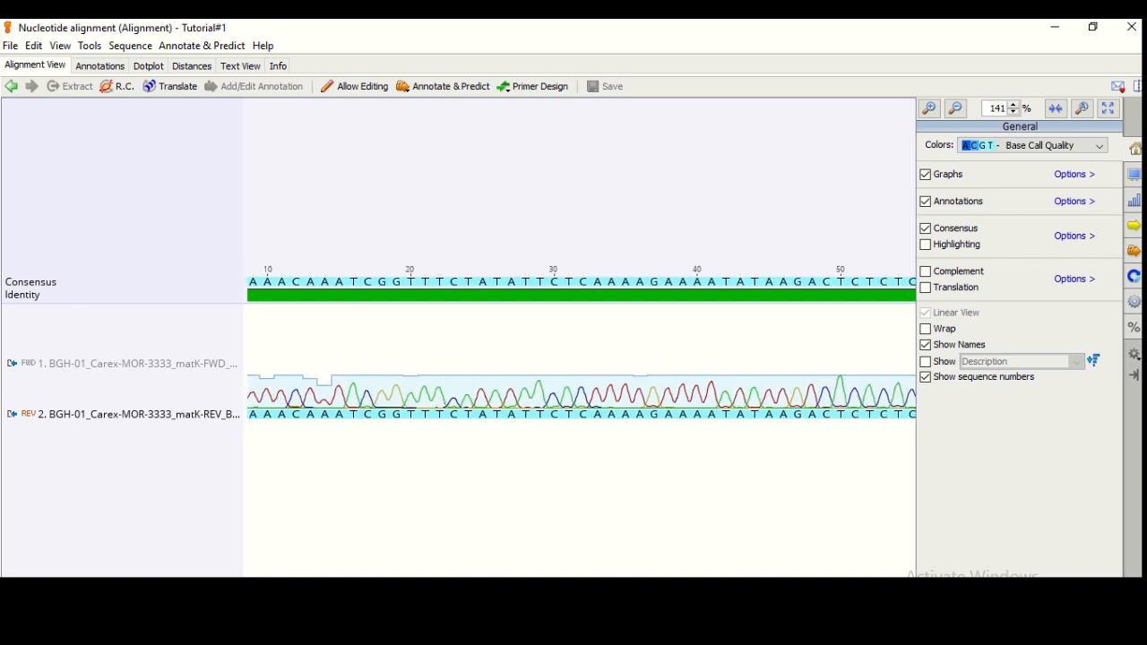
pyautogui.moveTo(243, 532); pyautogui.dragTo(115, 508)
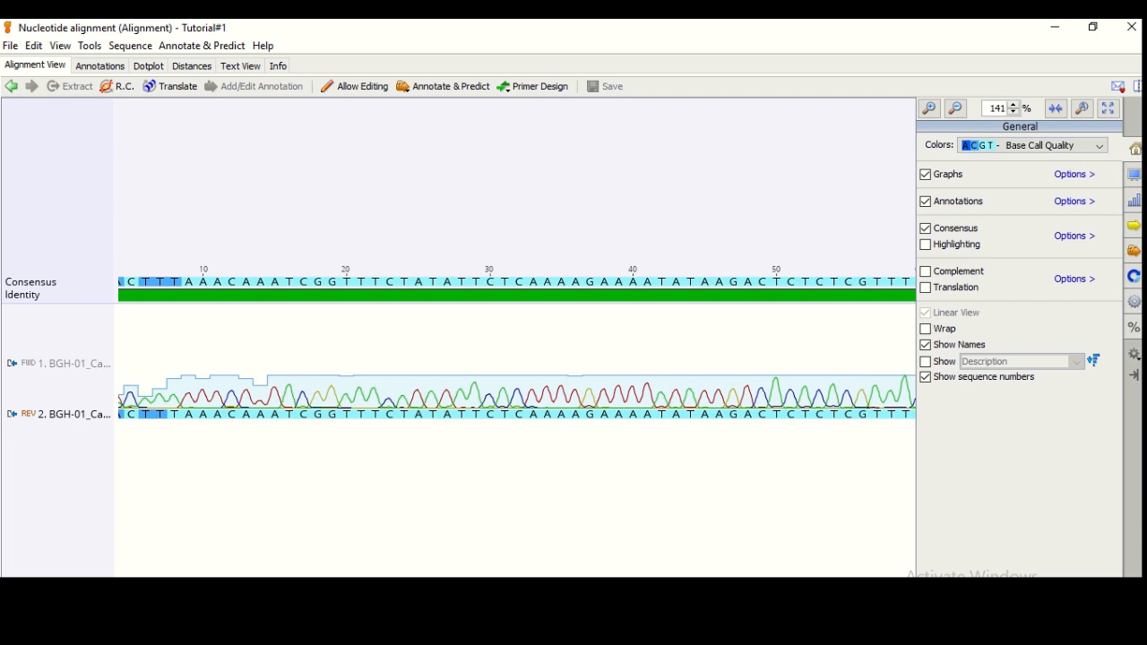
pyautogui.hscroll(7, 516, 350)
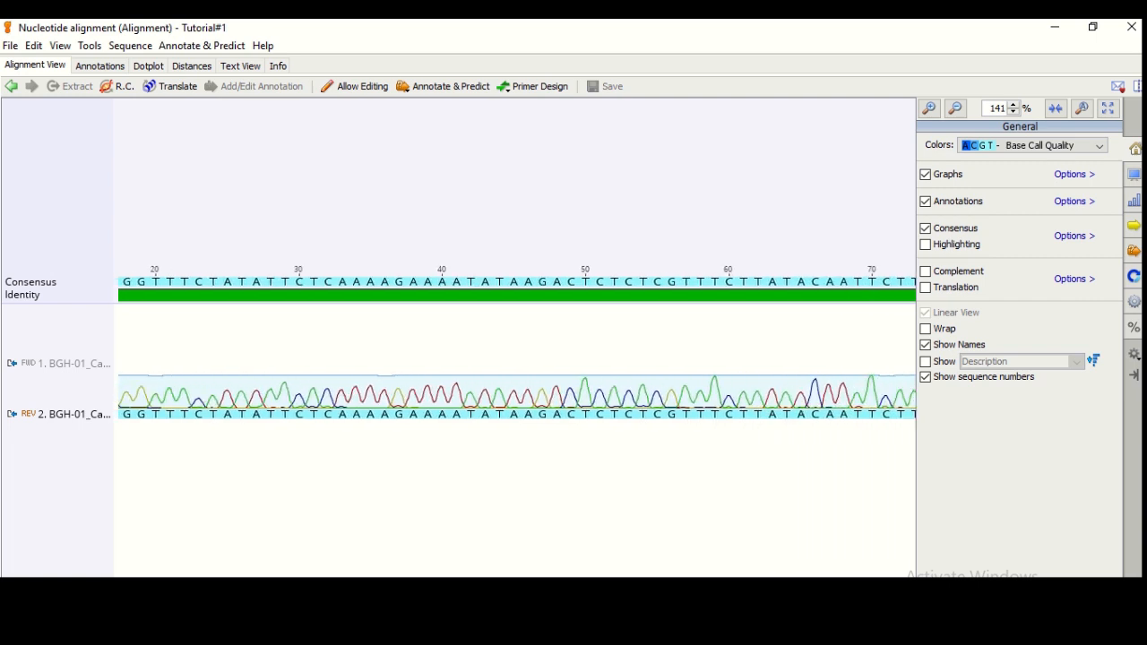
pyautogui.hscroll(10, 516, 349)
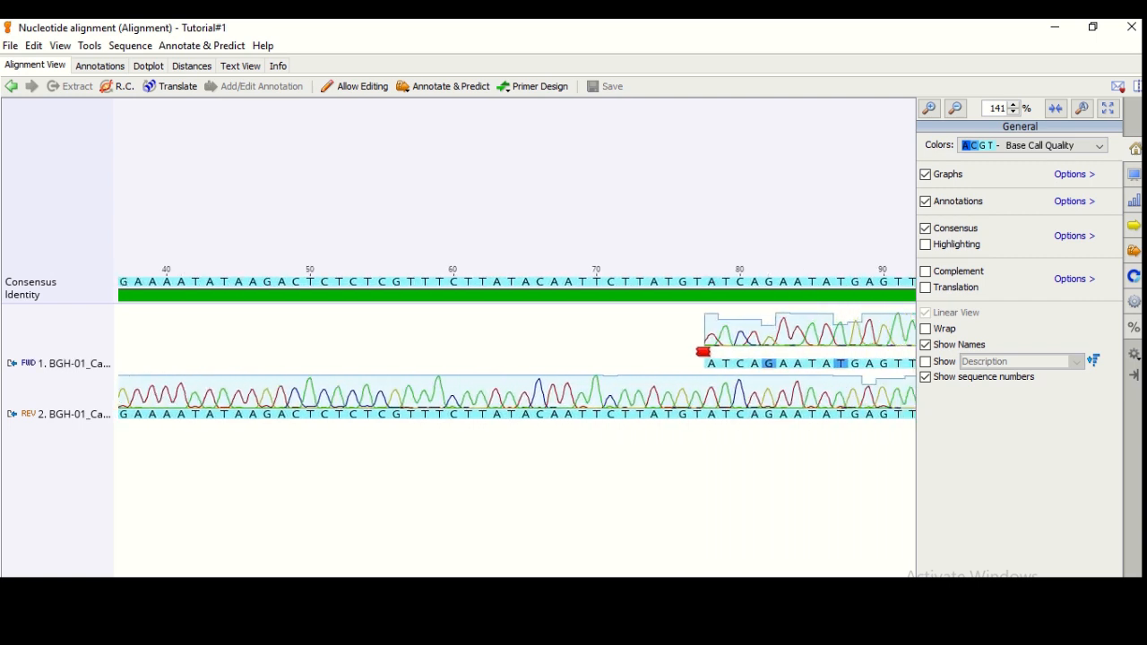
pyautogui.hscroll(4, 516, 349)
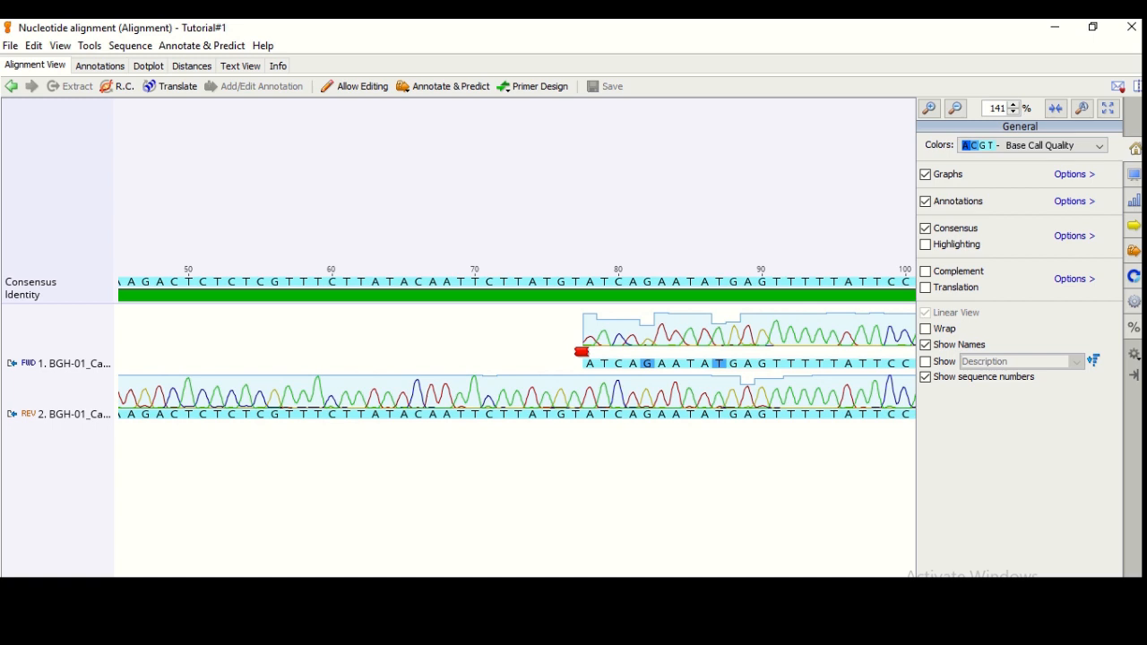
pyautogui.hscroll(12, 516, 350)
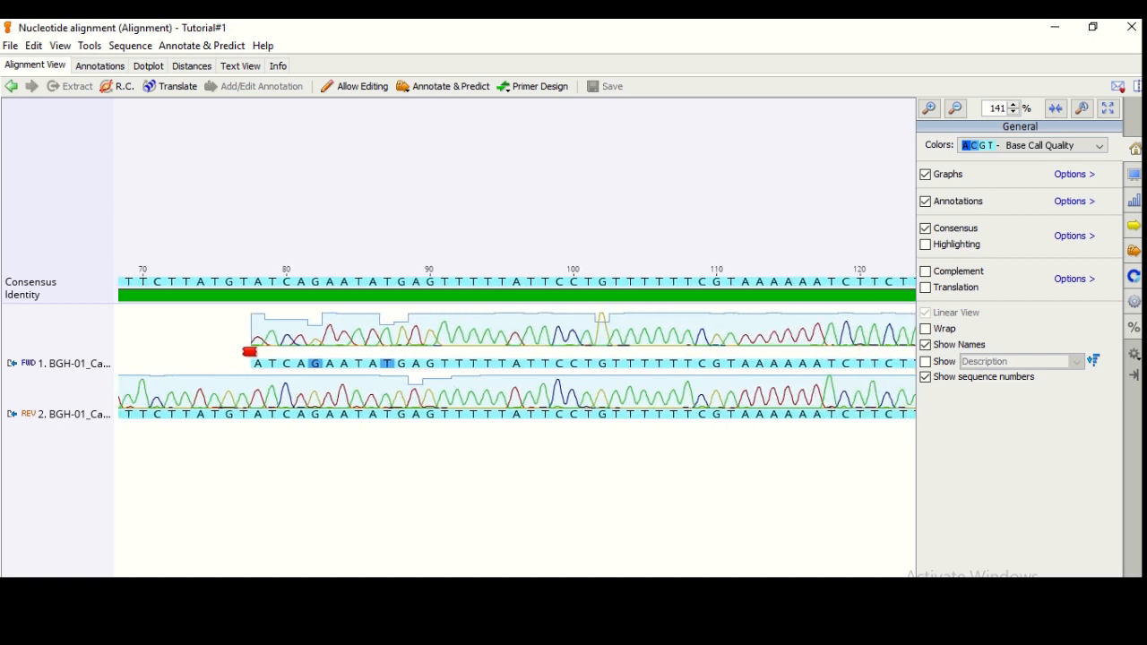
pyautogui.hscroll(4, 516, 350)
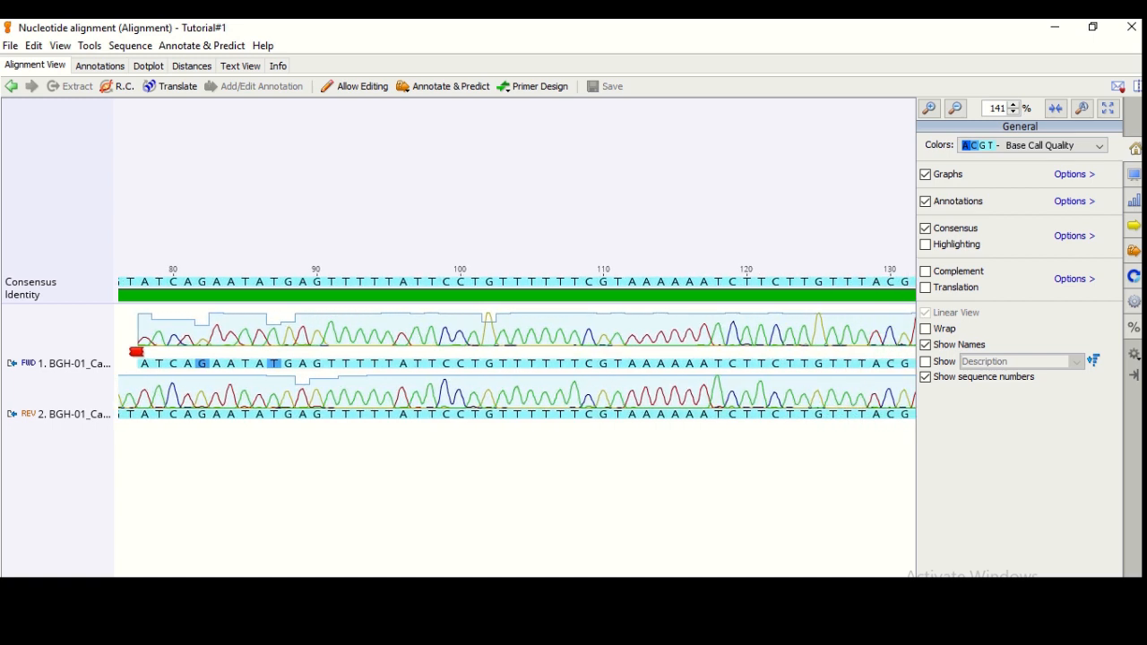
pyautogui.hscroll(8, 517, 350)
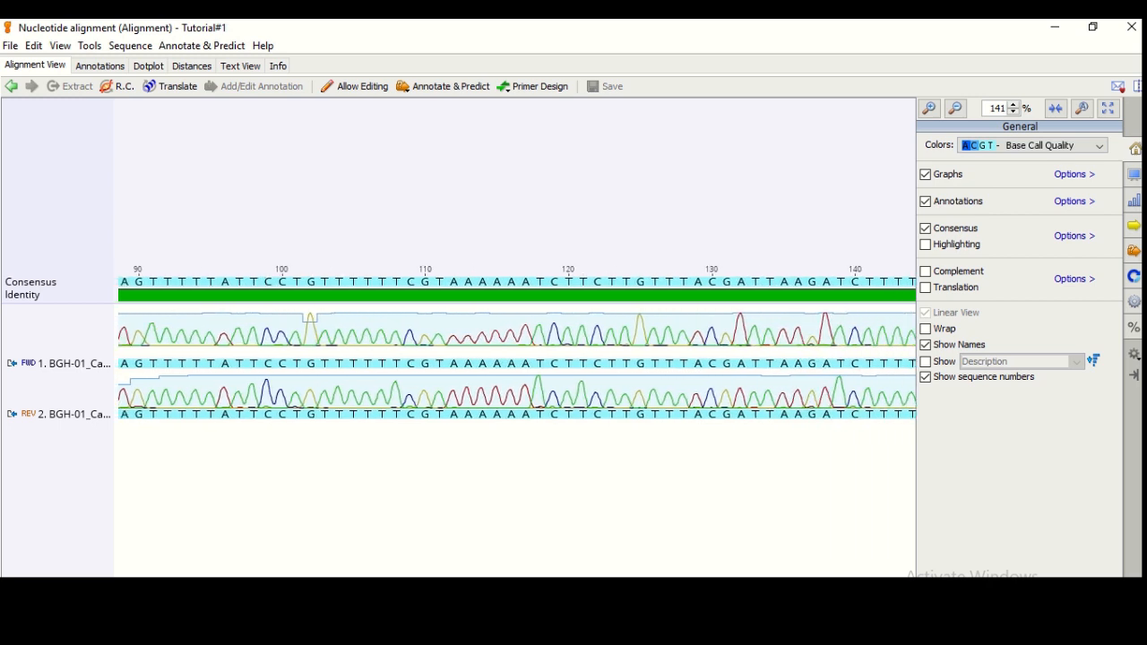
pyautogui.hscroll(2, 516, 350)
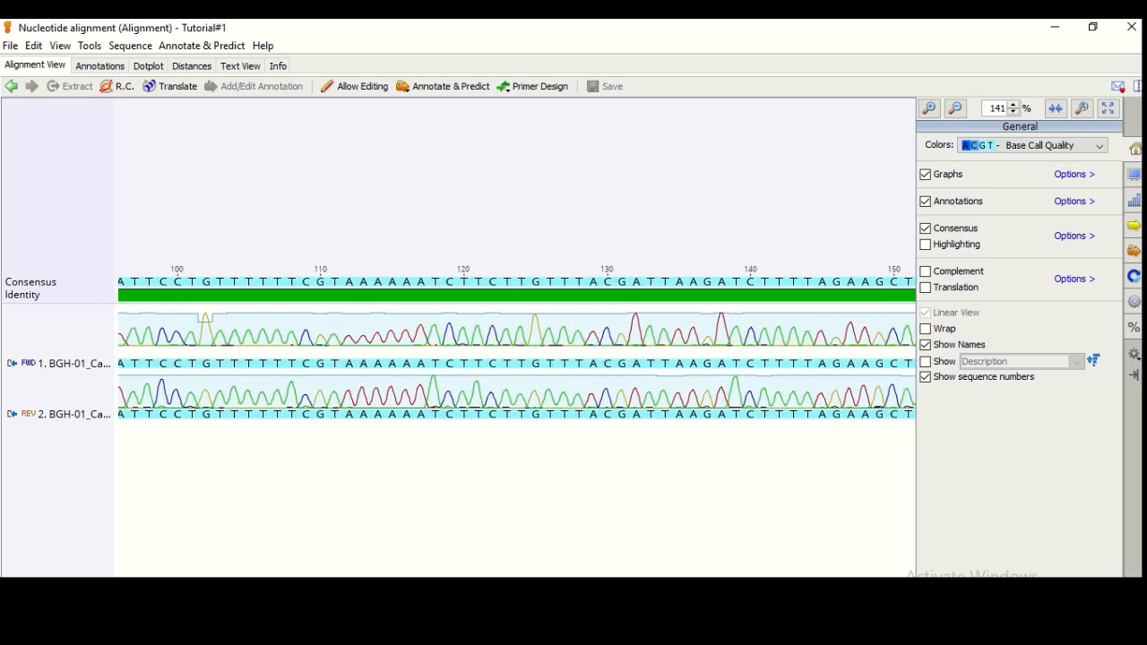
pyautogui.hscroll(6, 516, 349)
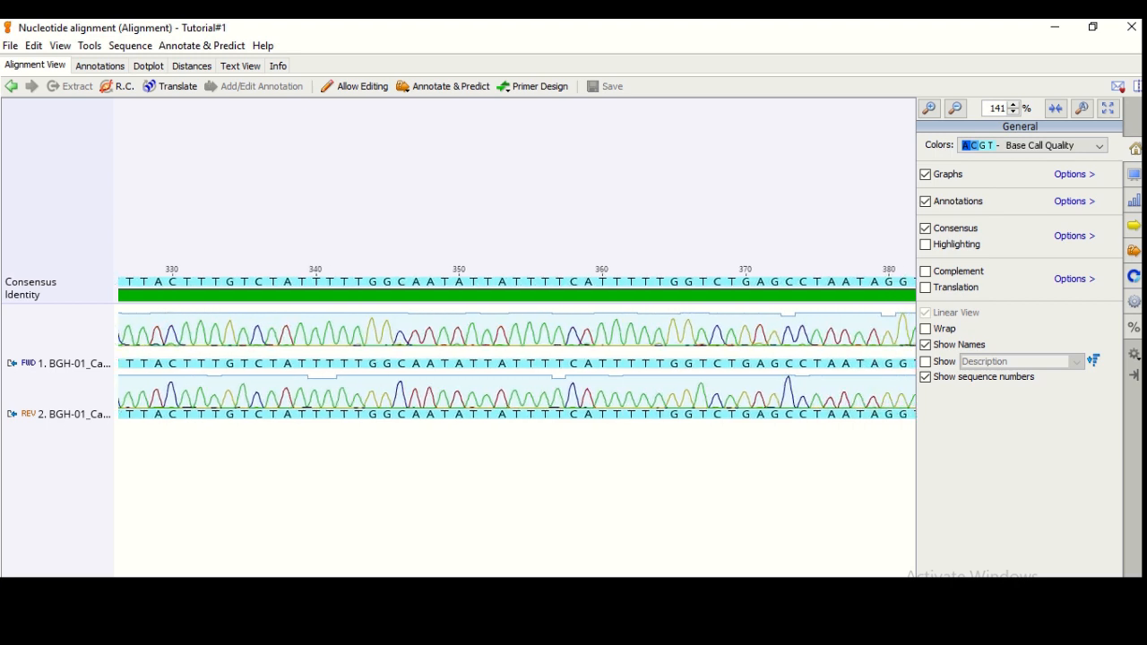
pyautogui.hscroll(5, 516, 350)
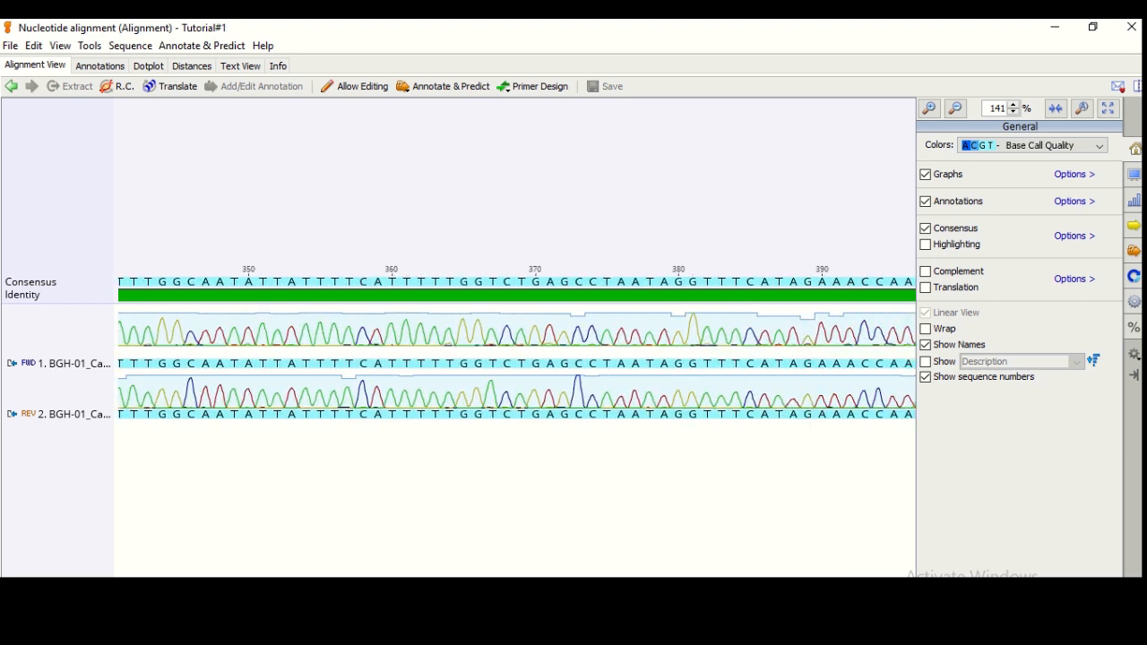
pyautogui.hscroll(3, 517, 350)
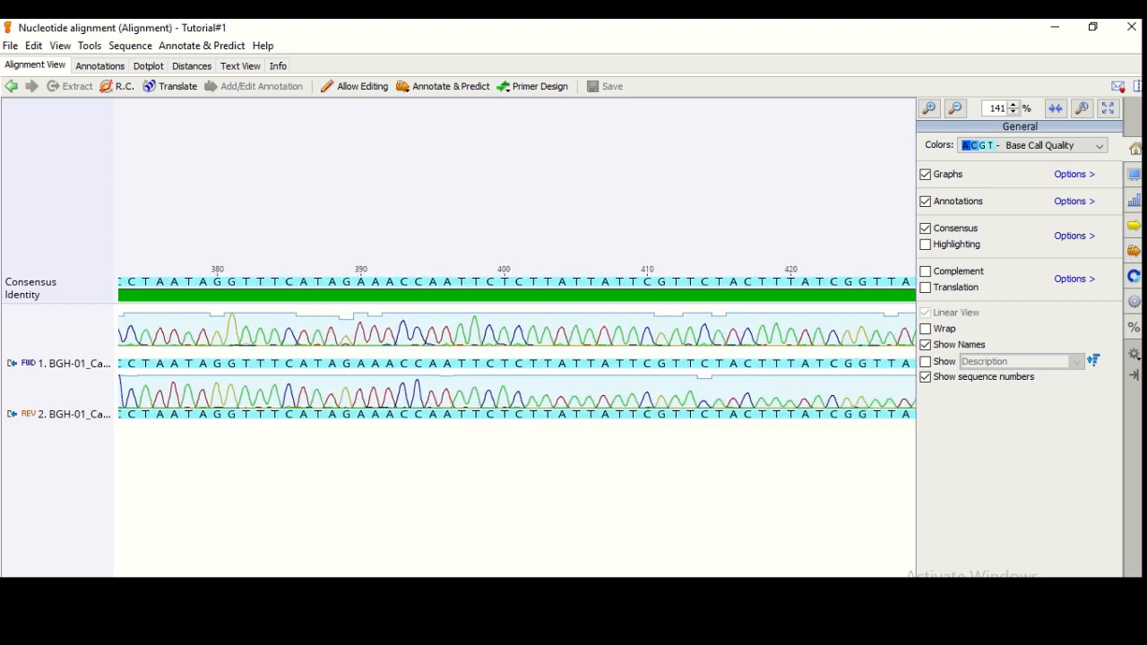
pyautogui.hscroll(6, 516, 350)
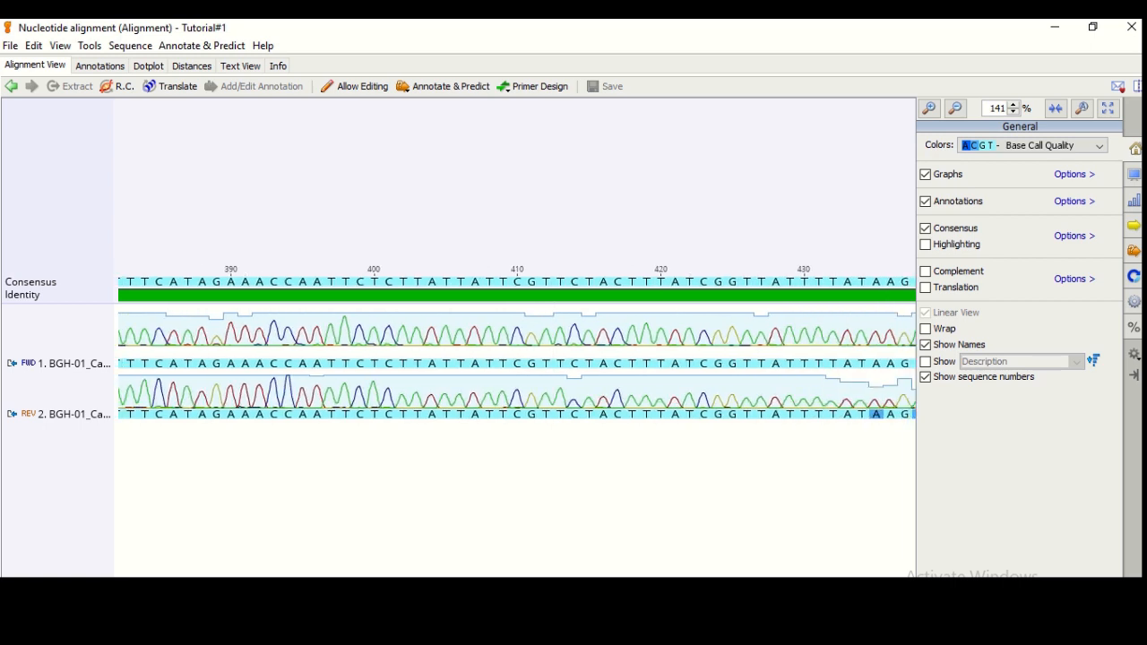
pyautogui.hscroll(2, 516, 350)
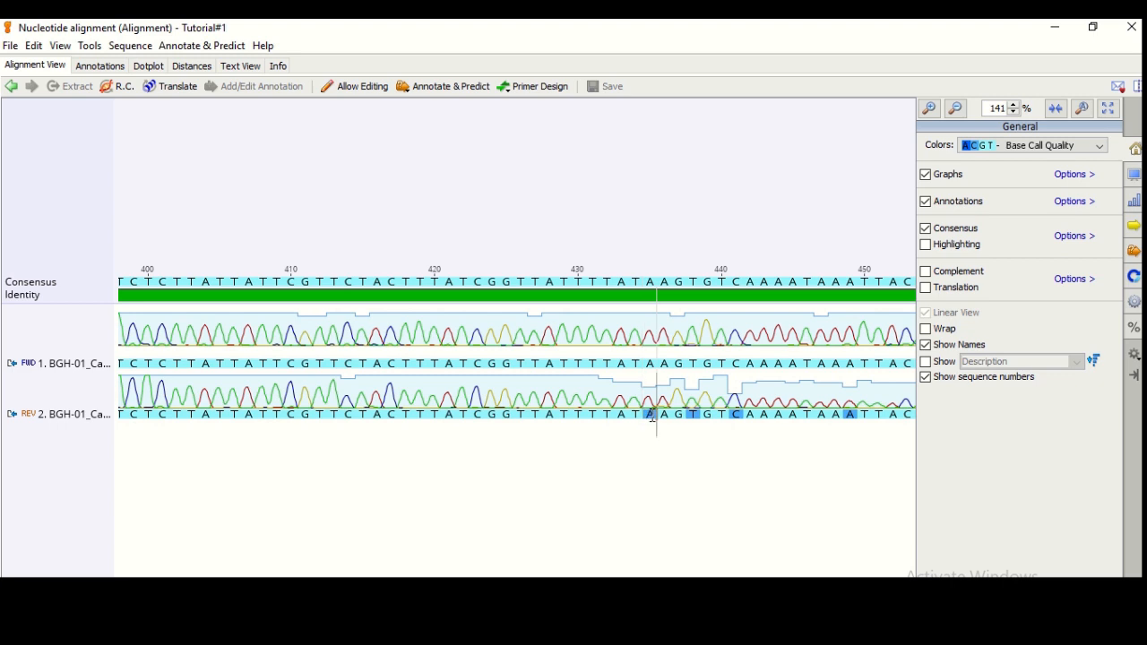
# Inspect bases around positions 439–440, scroll to the alignment end at base 516, and close its window
pyautogui.click(652, 364)
pyautogui.hscroll(5, 517, 359)
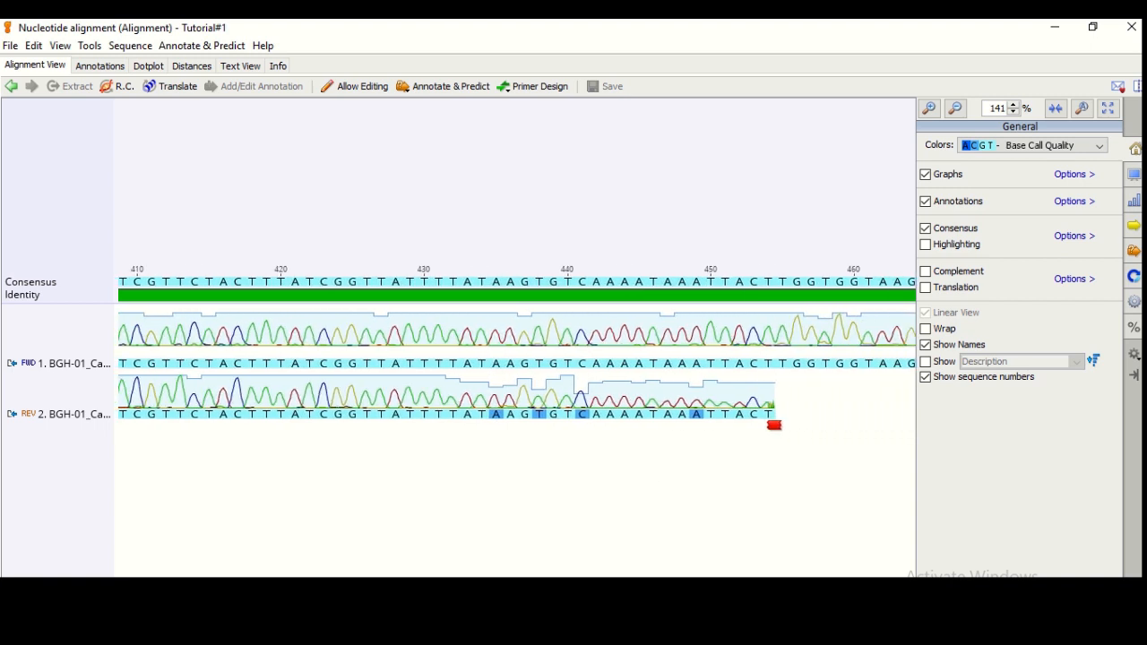
pyautogui.click(543, 418)
pyautogui.click(576, 419)
pyautogui.moveTo(753, 582); pyautogui.dragTo(834, 582)
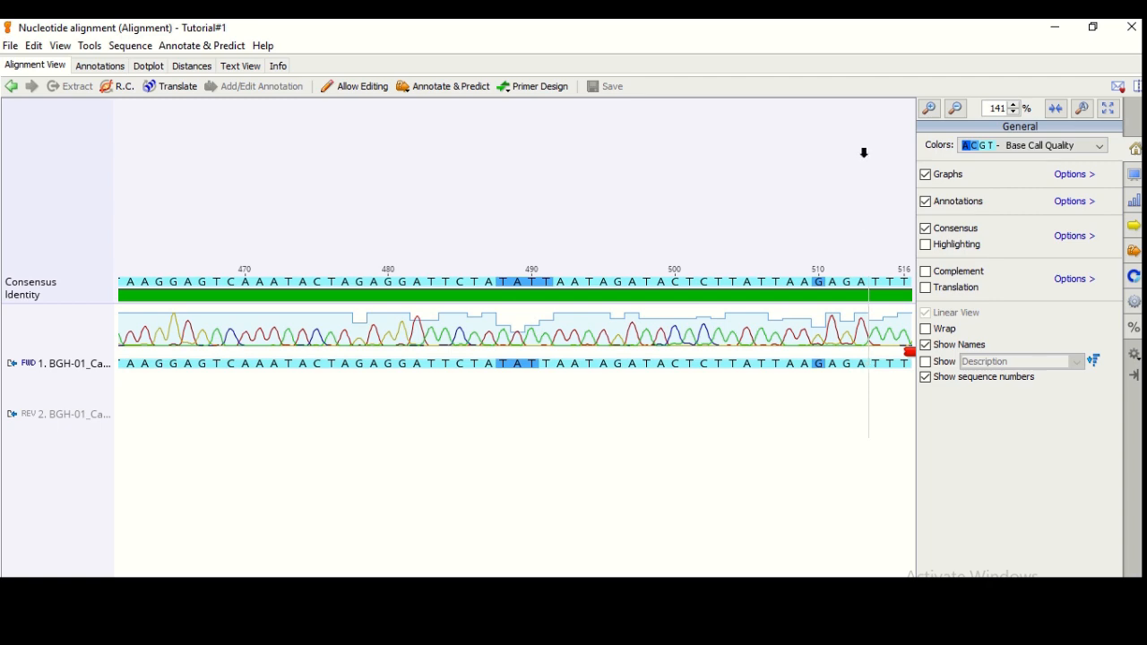
pyautogui.click(1134, 31)
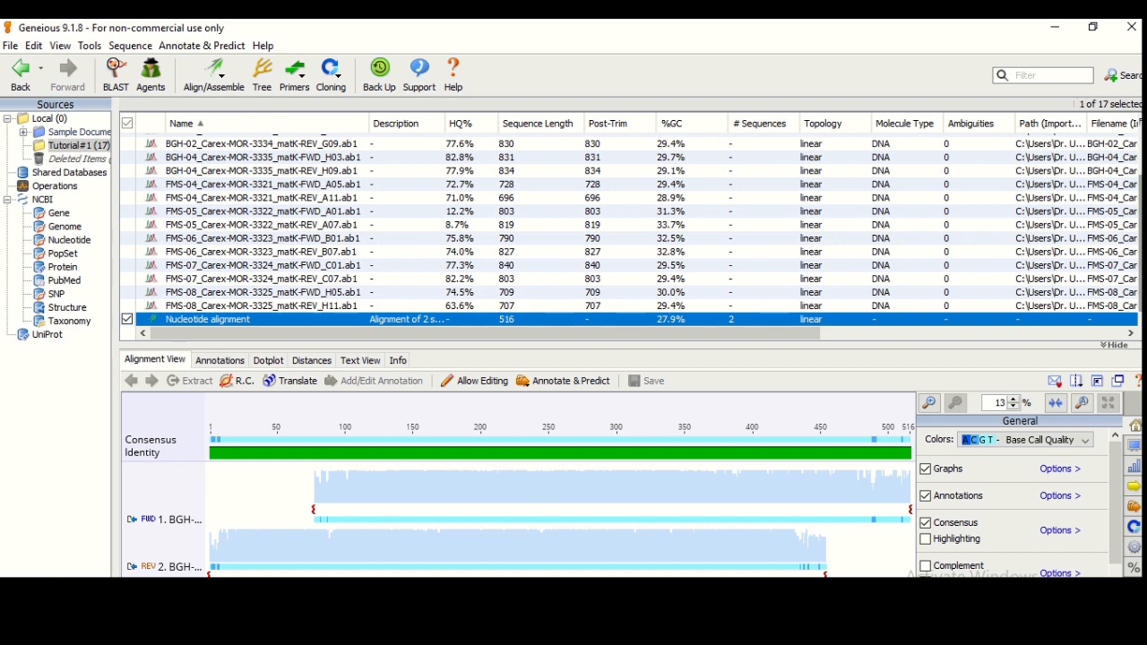
# Copy 'BGH-01_Carex-MOR-3333_matK' from the forward read's name and paste it as the Nucleotide alignment's name
pyautogui.scroll(1, 1140, 267)
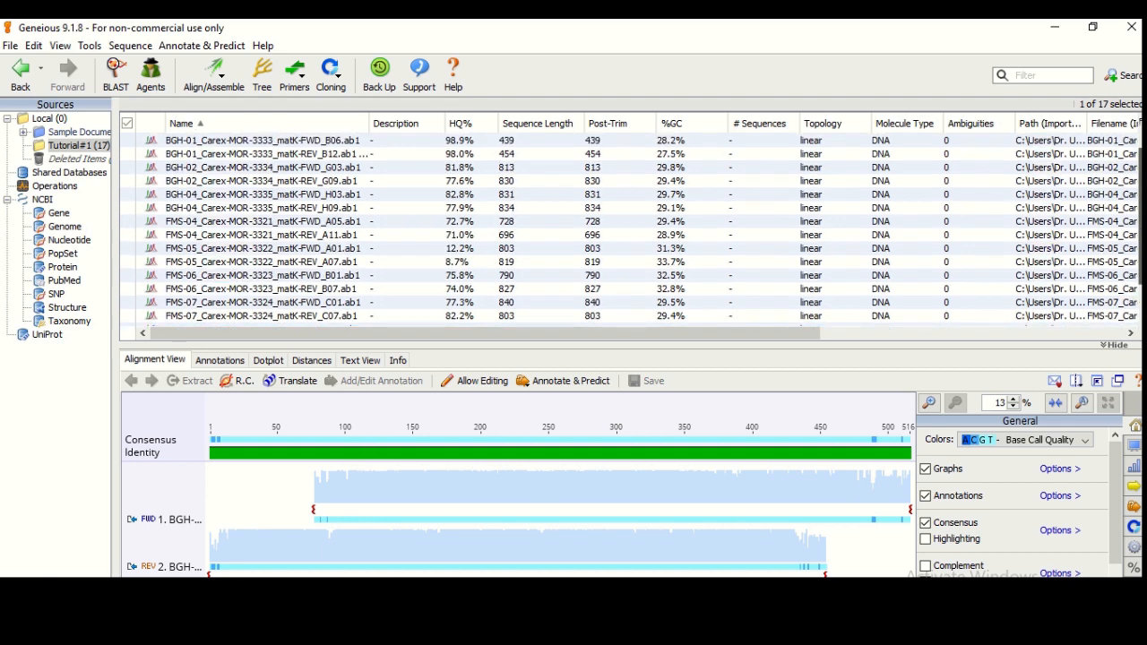
pyautogui.click(328, 142)
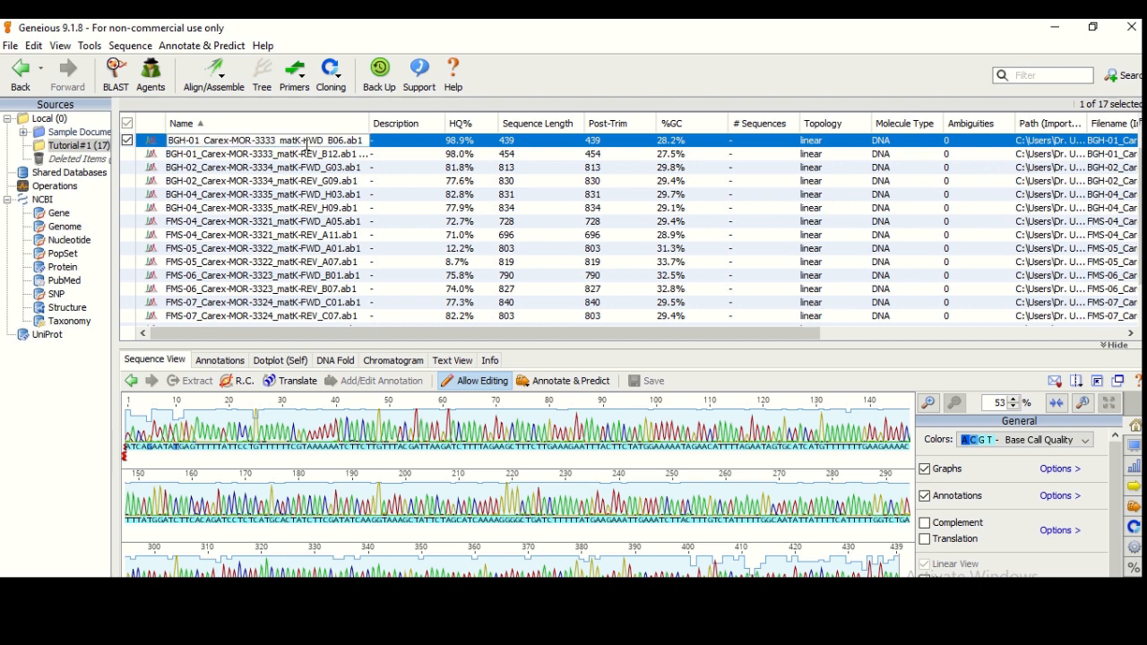
pyautogui.click(302, 140)
pyautogui.moveTo(301, 141); pyautogui.dragTo(152, 145)
pyautogui.hotkey('ctrl', 'c')
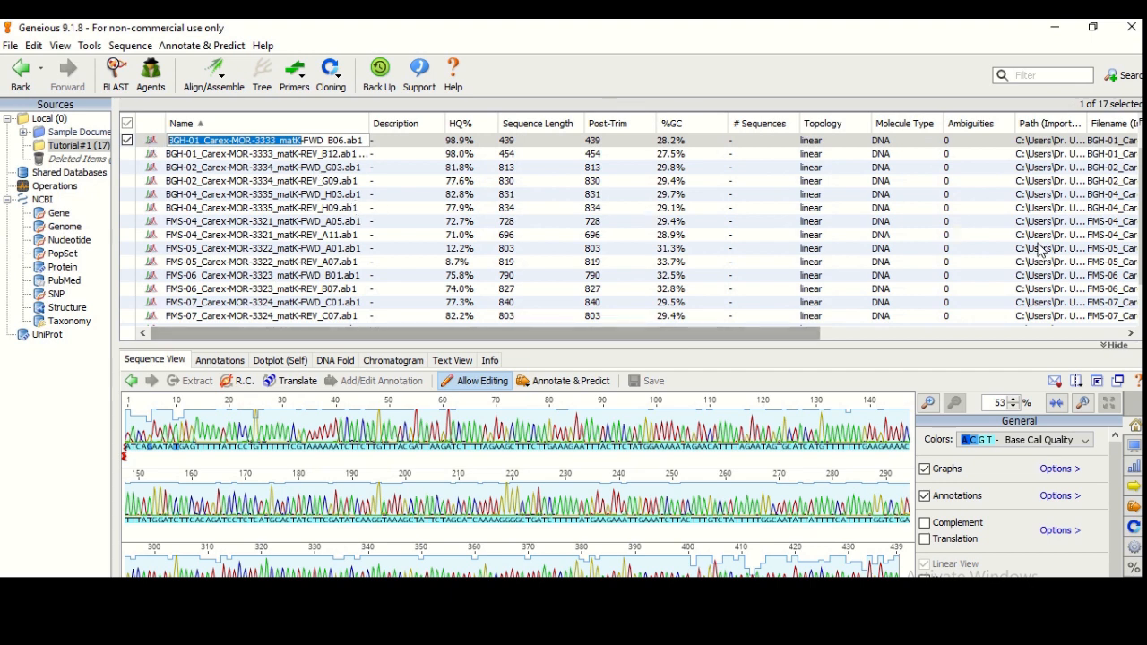
pyautogui.scroll(-1, 632, 229)
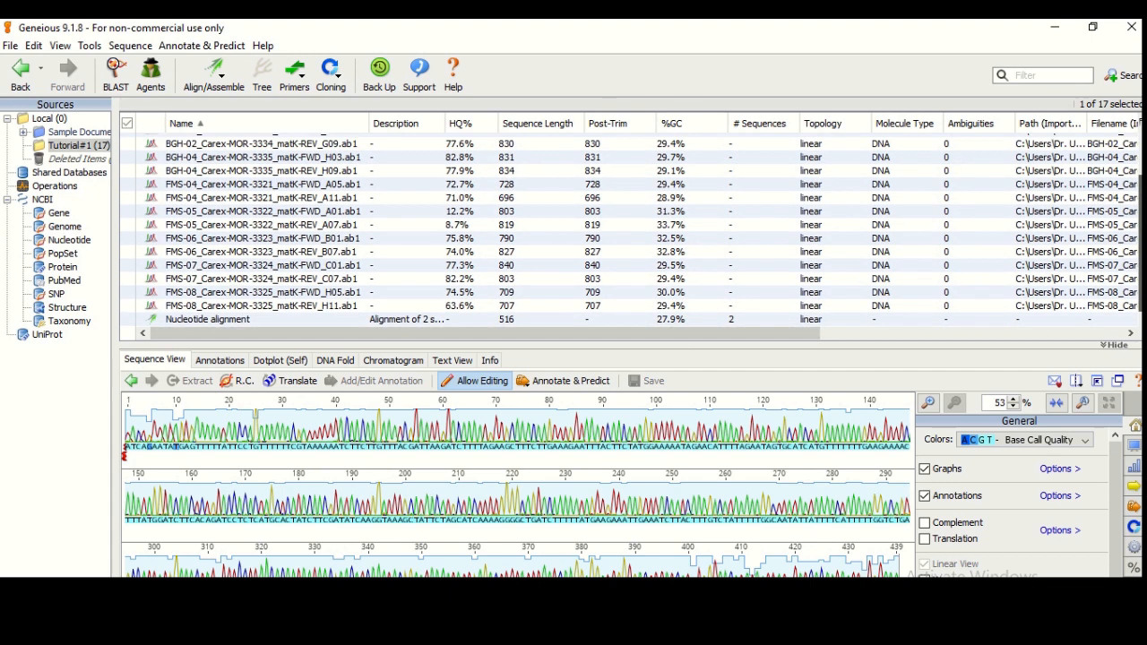
pyautogui.click(309, 319)
pyautogui.click(272, 320)
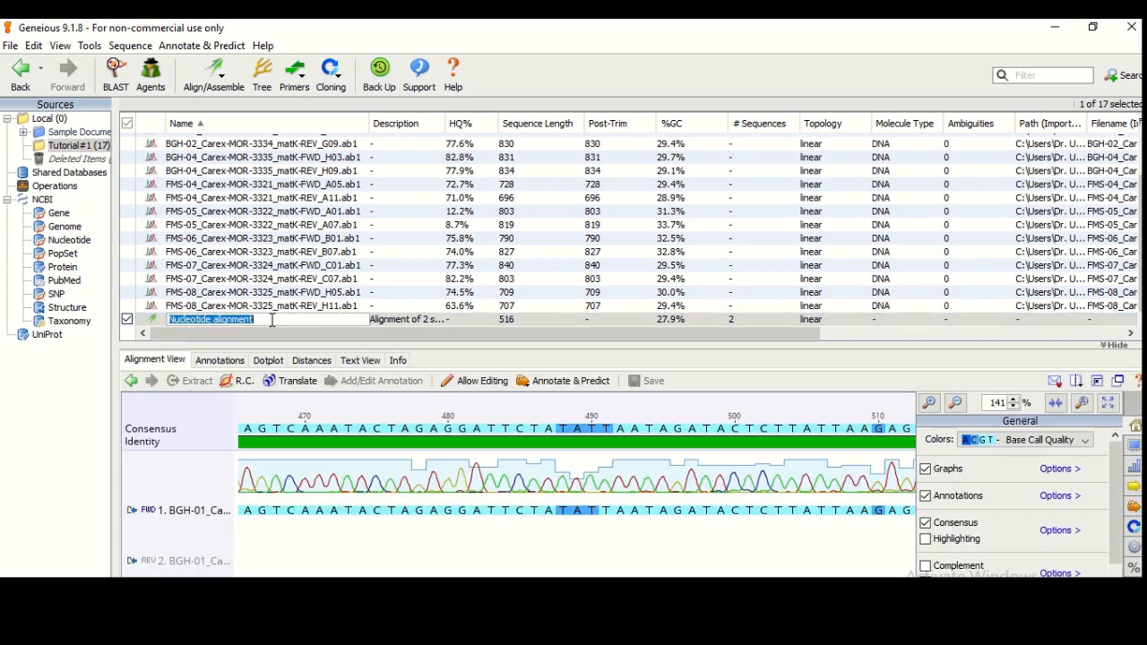
pyautogui.hotkey('ctrl', 'v')
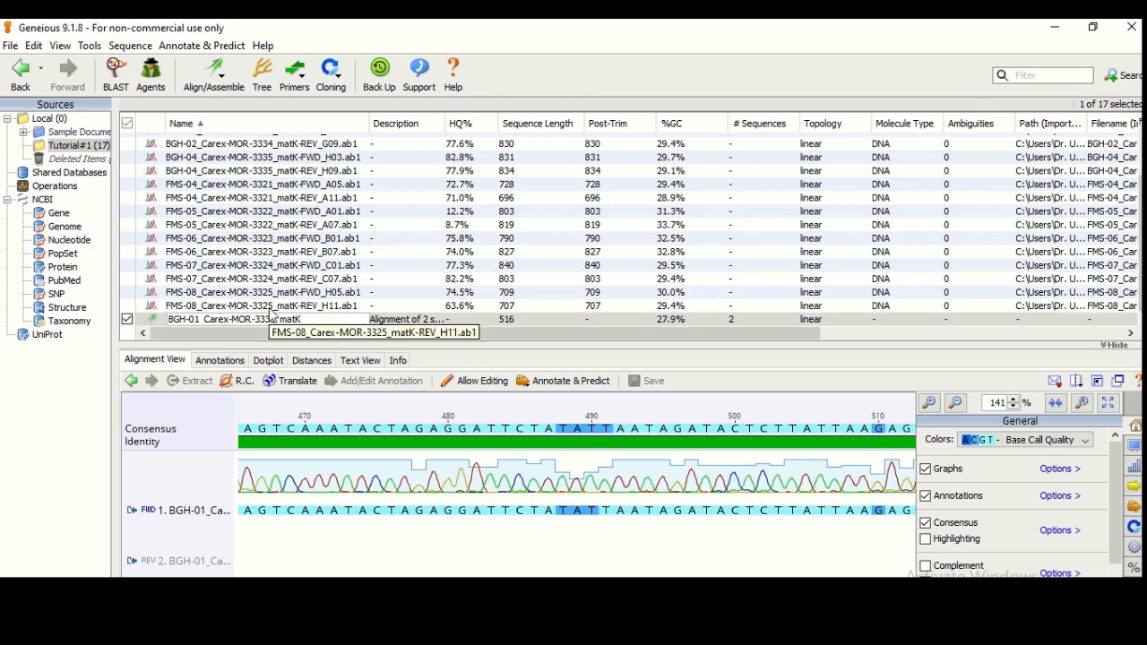
pyautogui.press('Return')
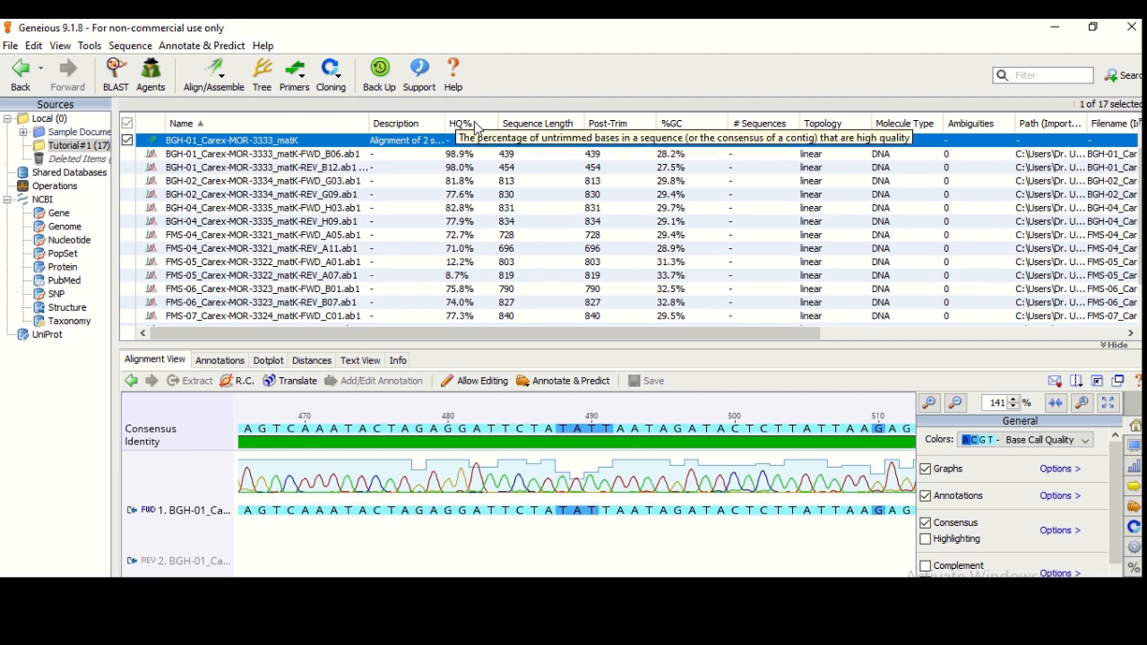
# Generate a Highest Quality consensus of BGH-01_Carex-MOR-3333_matK, widening the Description and Name columns
pyautogui.moveTo(446, 123); pyautogui.dragTo(523, 120)
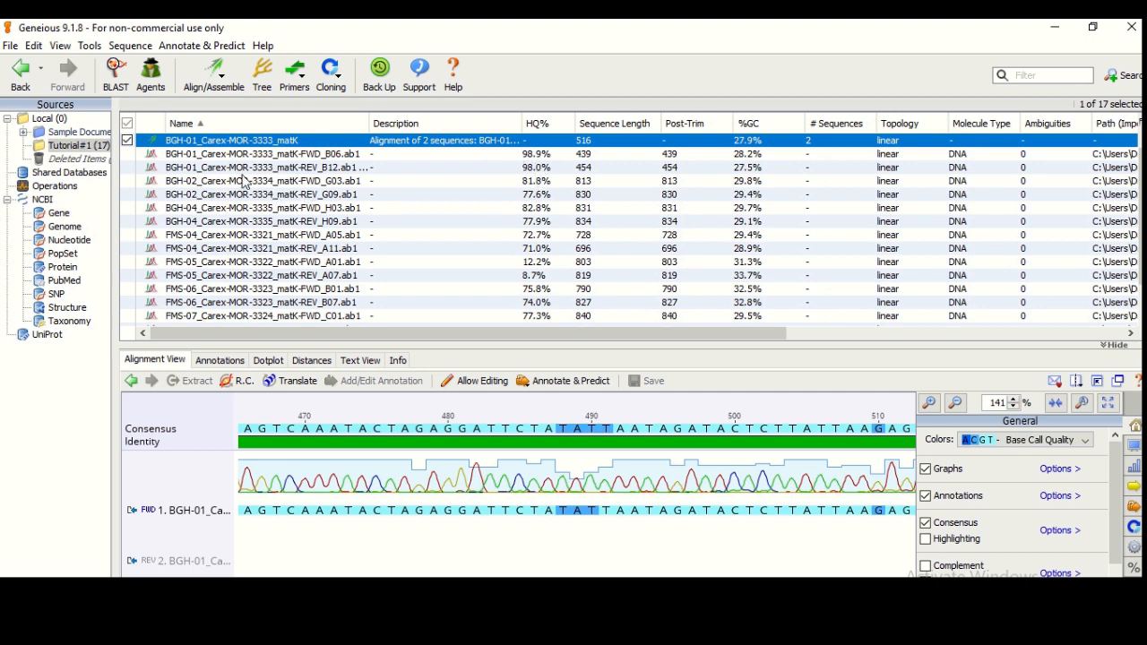
pyautogui.click(128, 142)
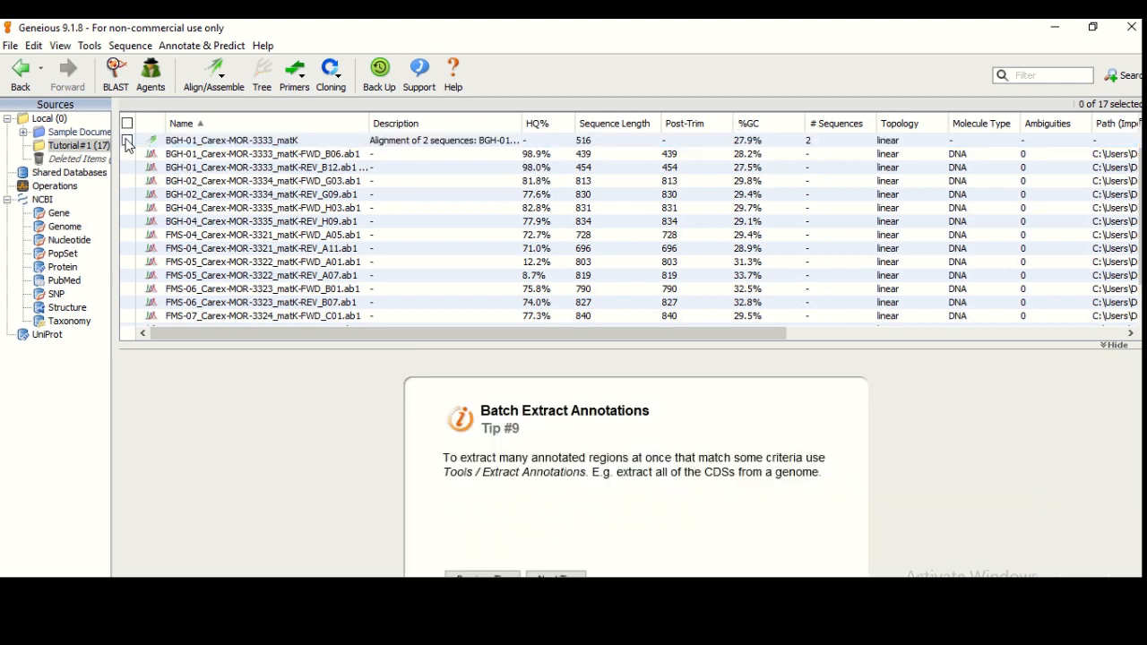
pyautogui.click(127, 141)
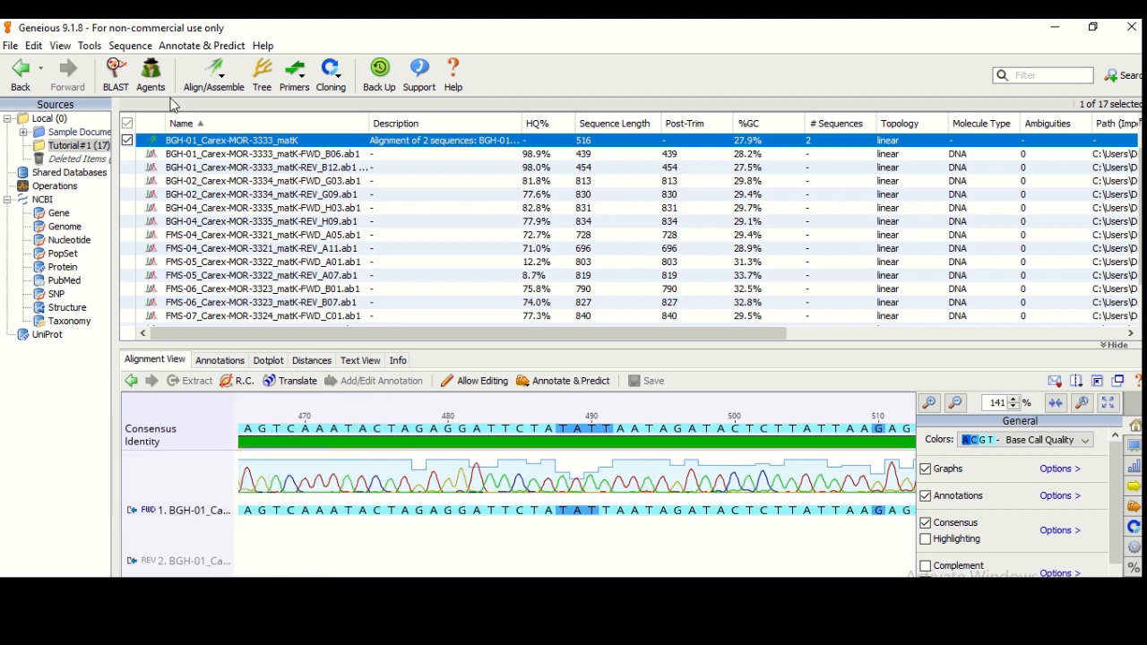
pyautogui.click(89, 45)
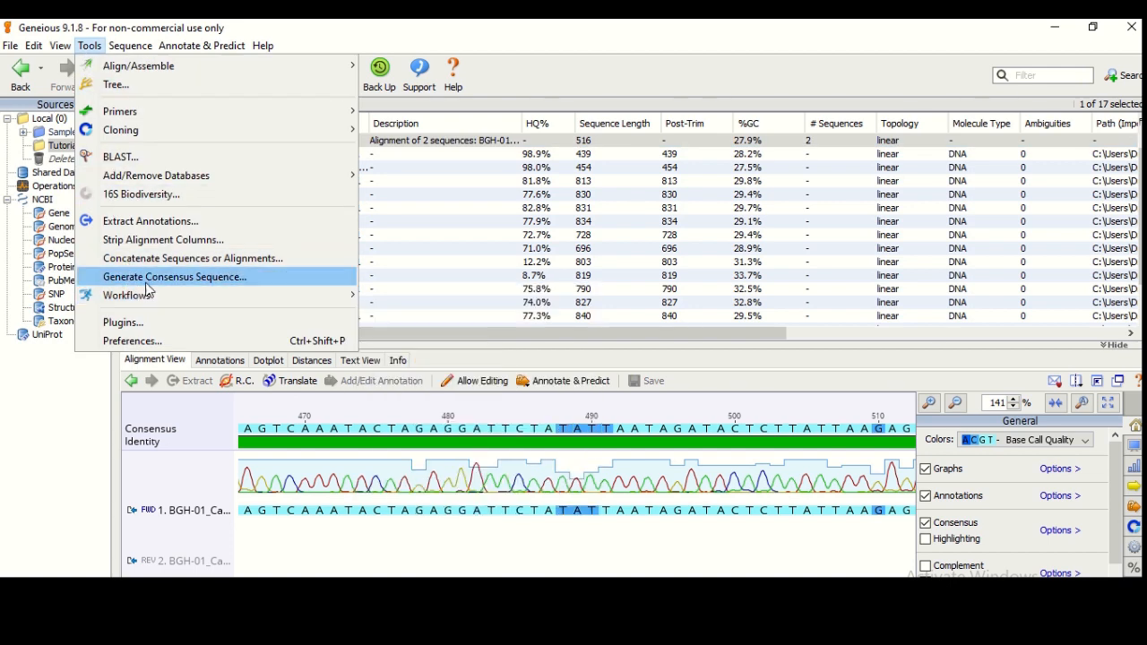
pyautogui.click(217, 283)
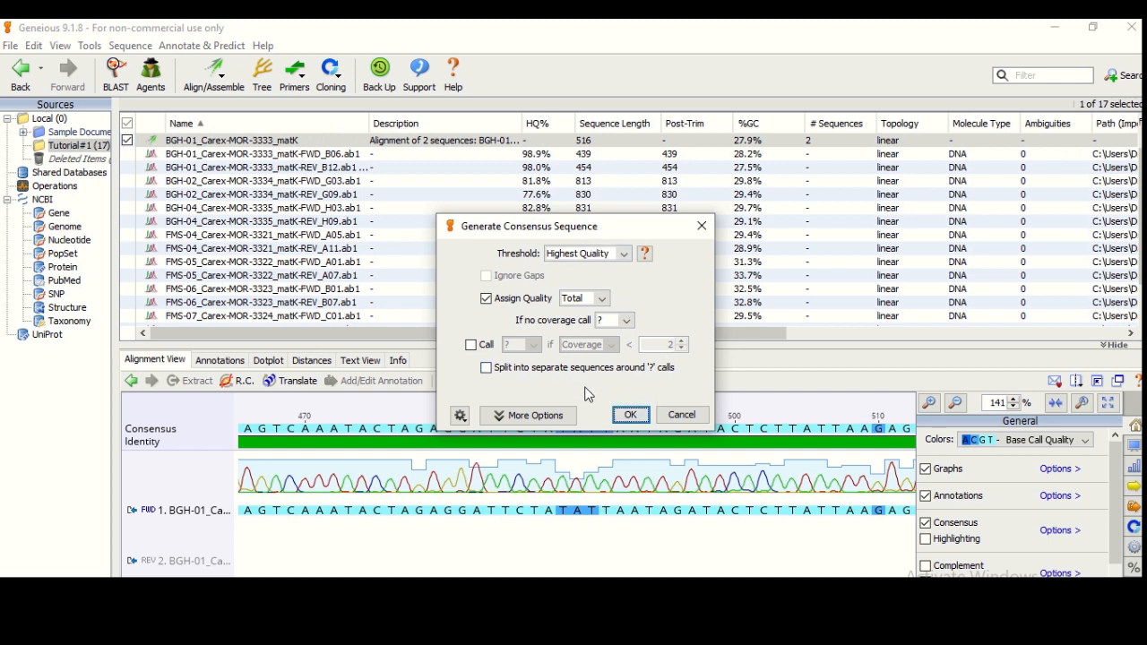
pyautogui.click(631, 416)
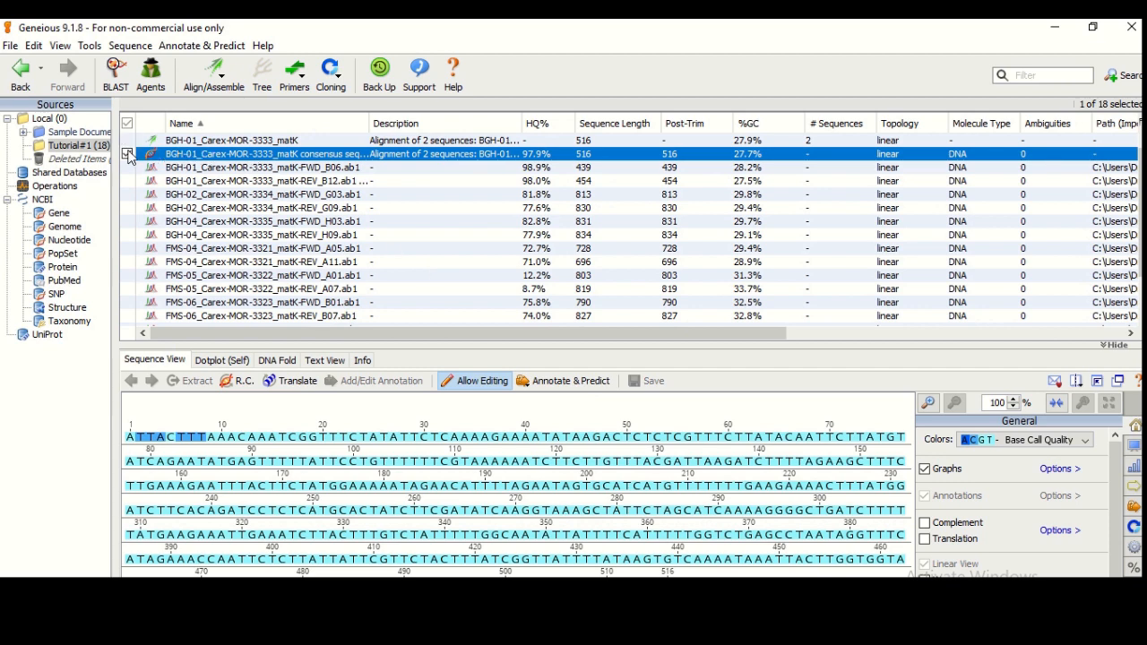
pyautogui.moveTo(367, 120); pyautogui.dragTo(410, 121)
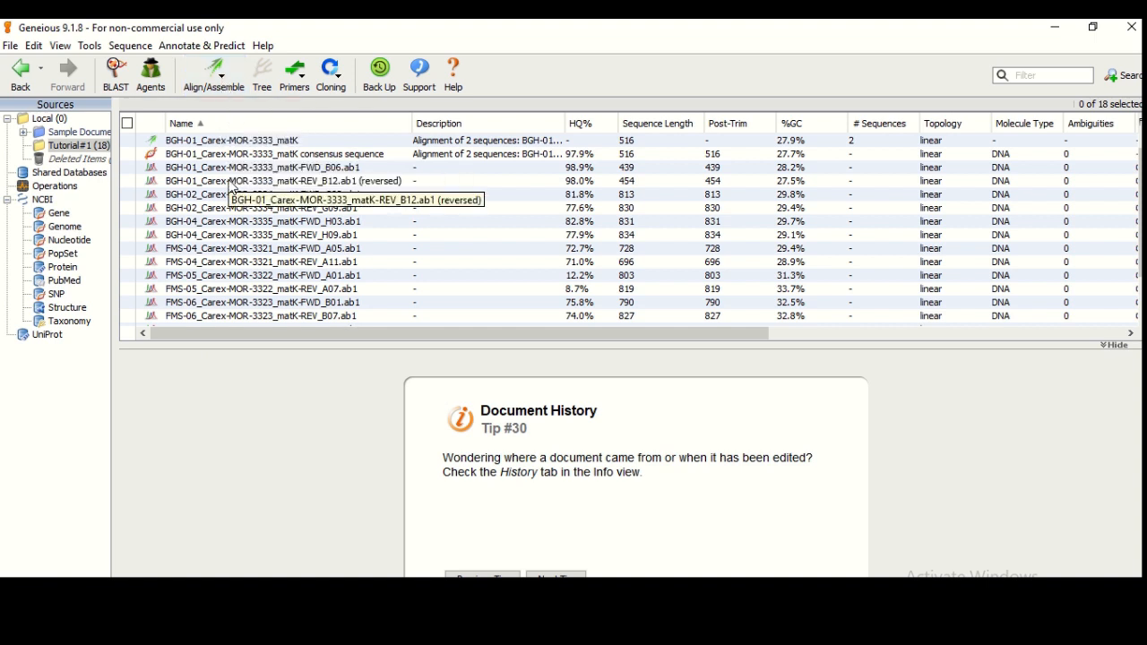
# Review the Align/Assemble and Tools menu options without running anything
pyautogui.click(222, 87)
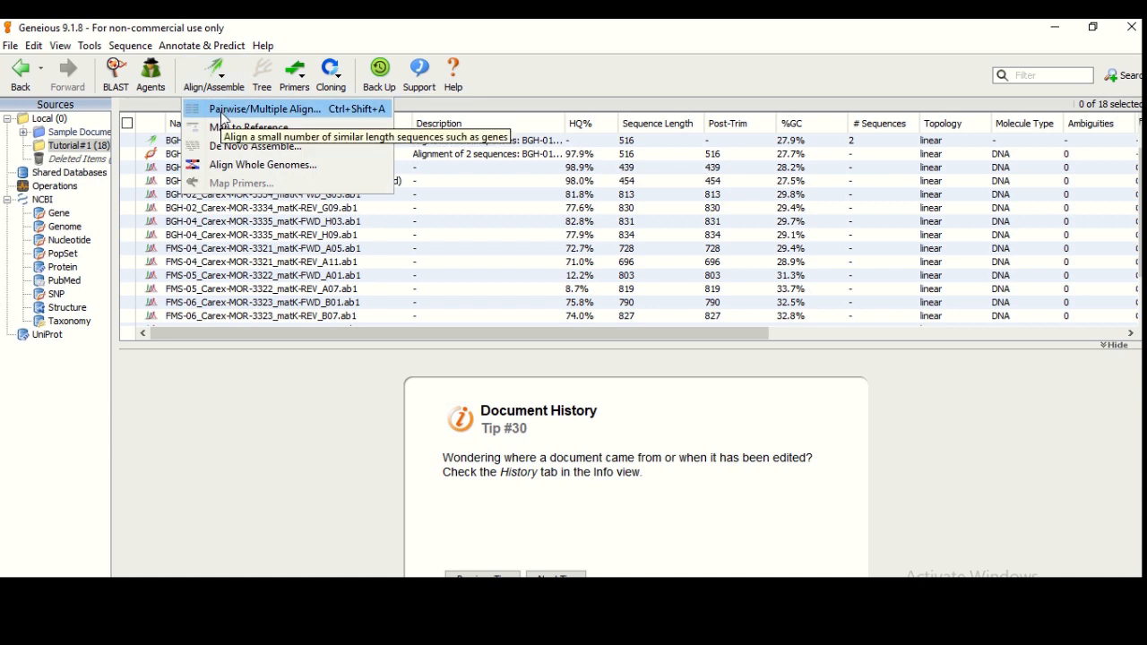
pyautogui.click(233, 385)
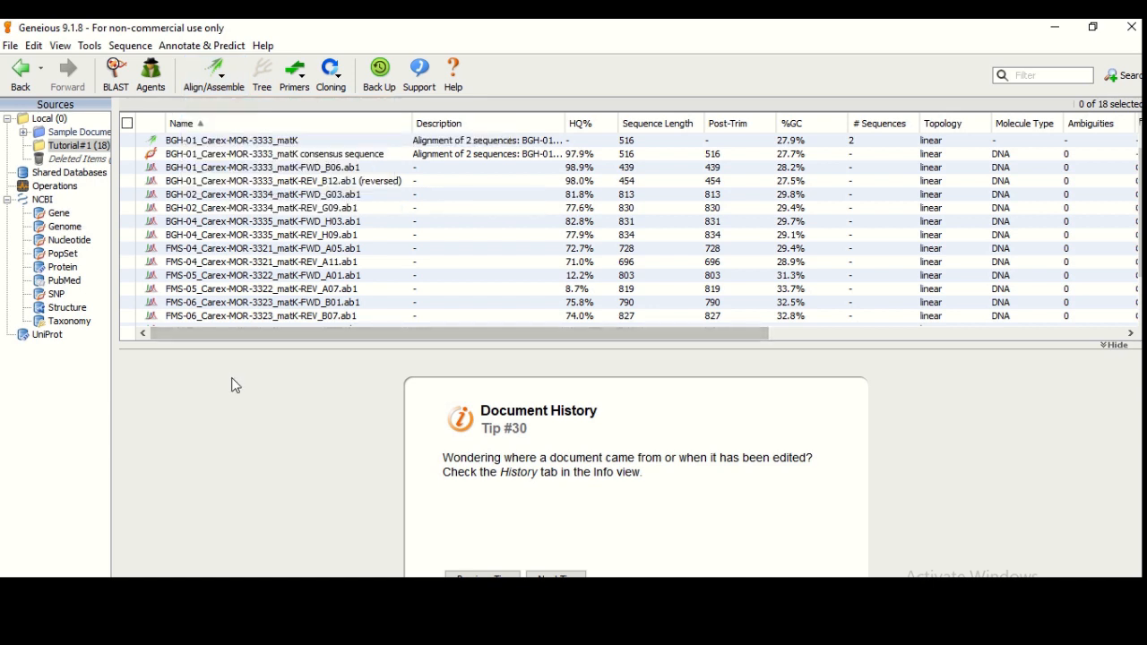
pyautogui.click(91, 46)
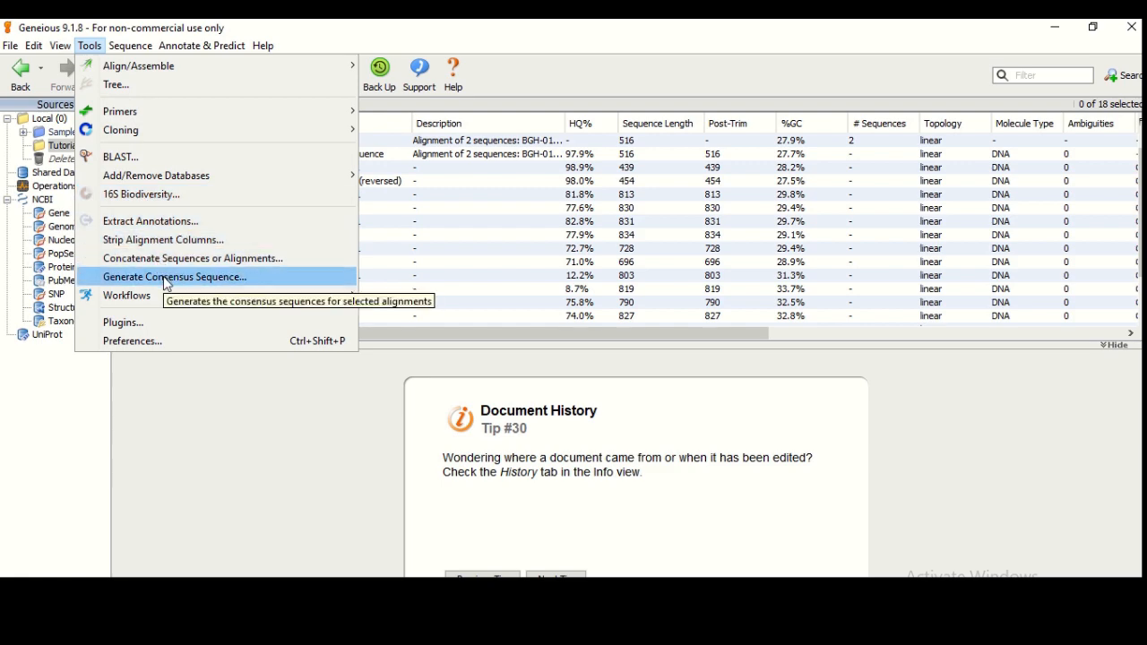
pyautogui.click(191, 381)
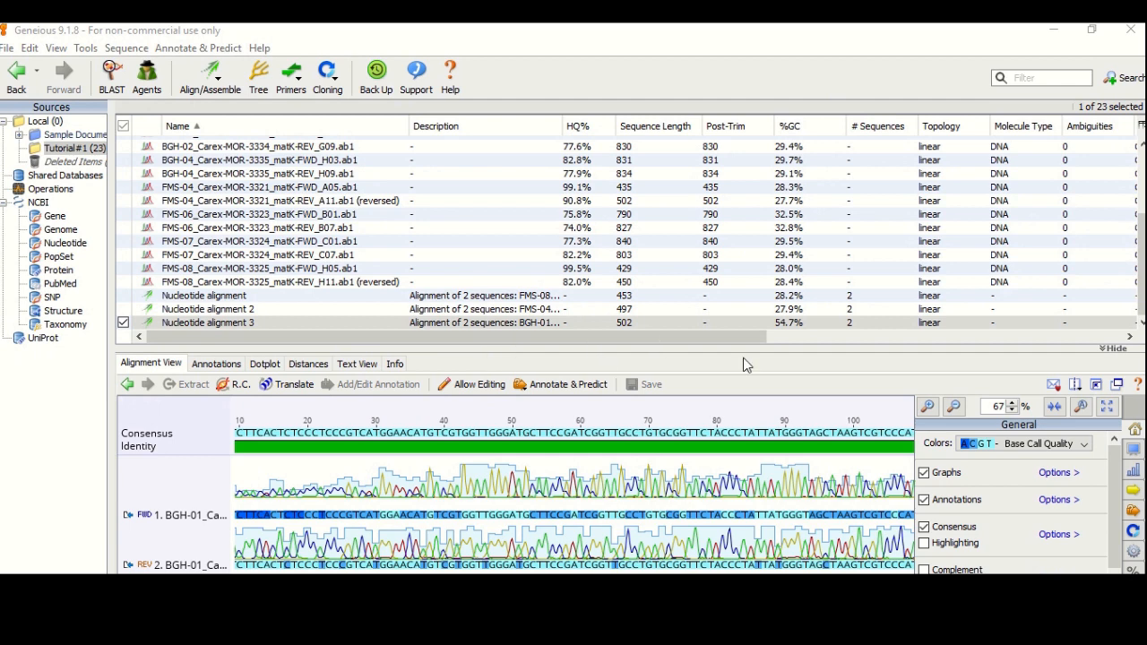
# Open Nucleotide alignment 3 in its own window at 141% zoom and scroll through the reads
pyautogui.click(1118, 387)
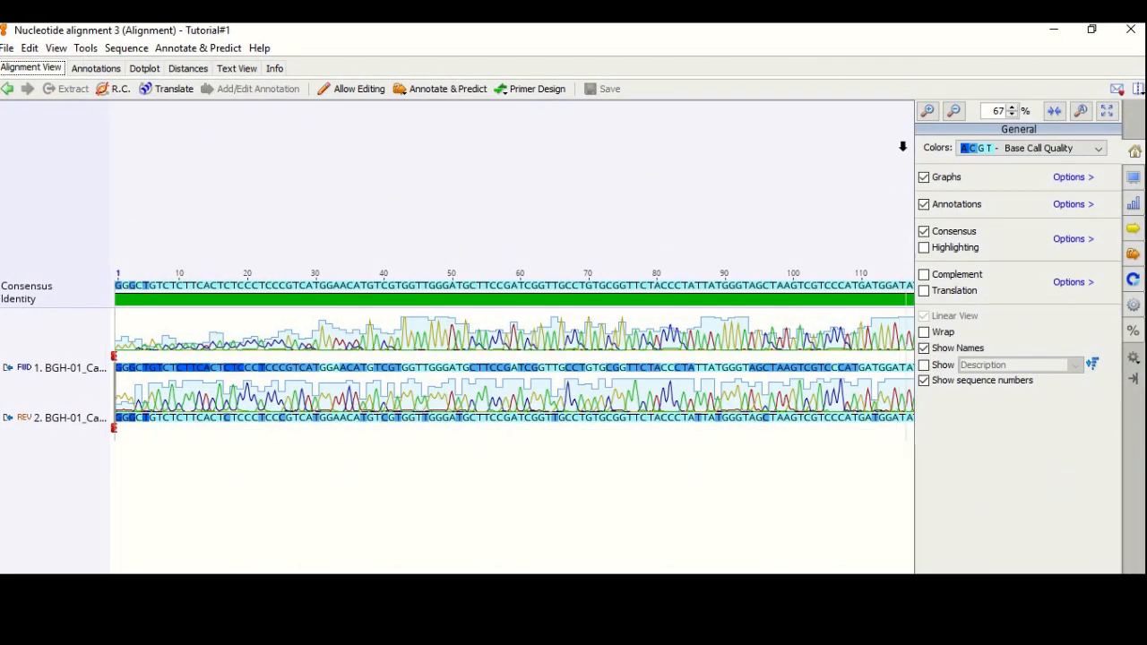
pyautogui.click(928, 111)
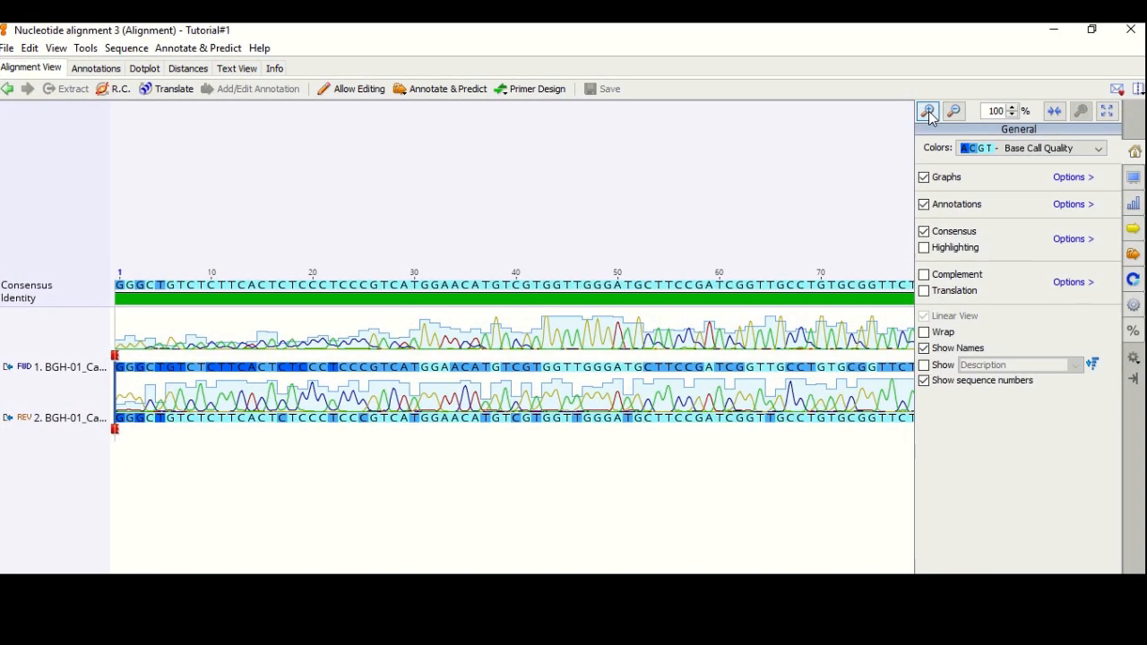
pyautogui.click(928, 111)
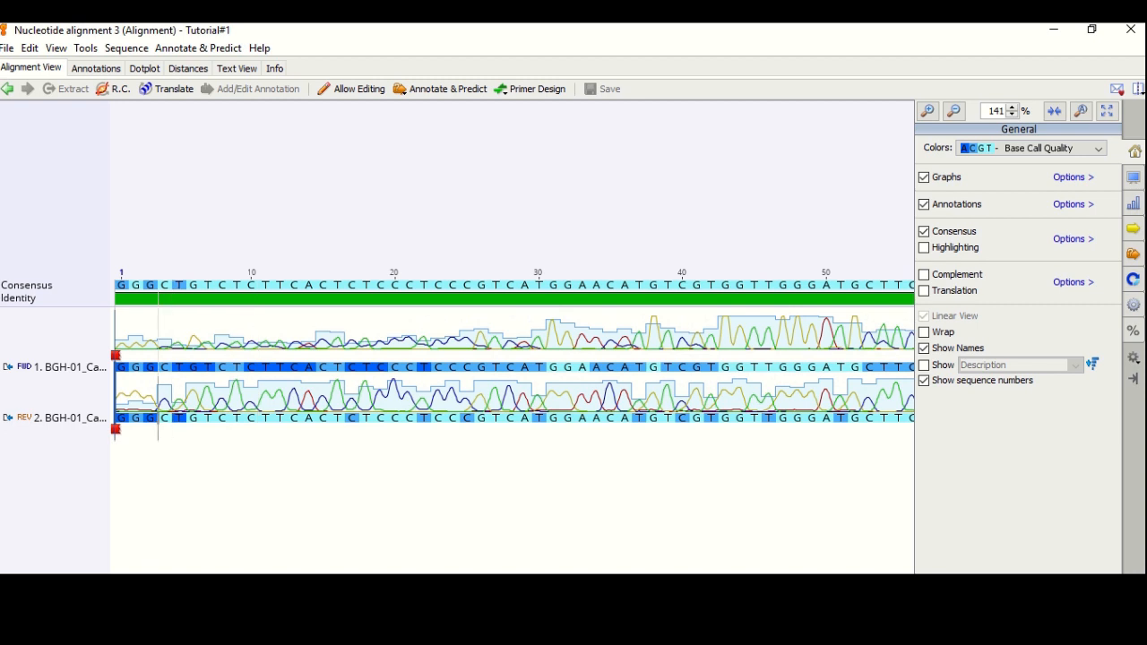
pyautogui.hscroll(10, 514, 359)
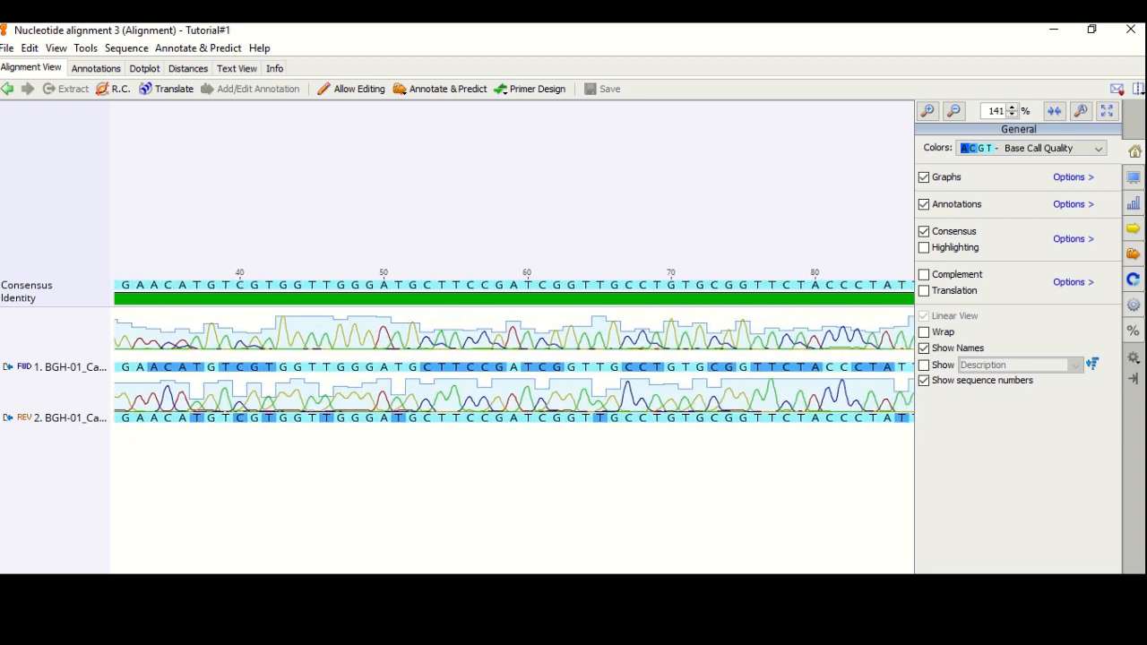
pyautogui.hscroll(4, 515, 359)
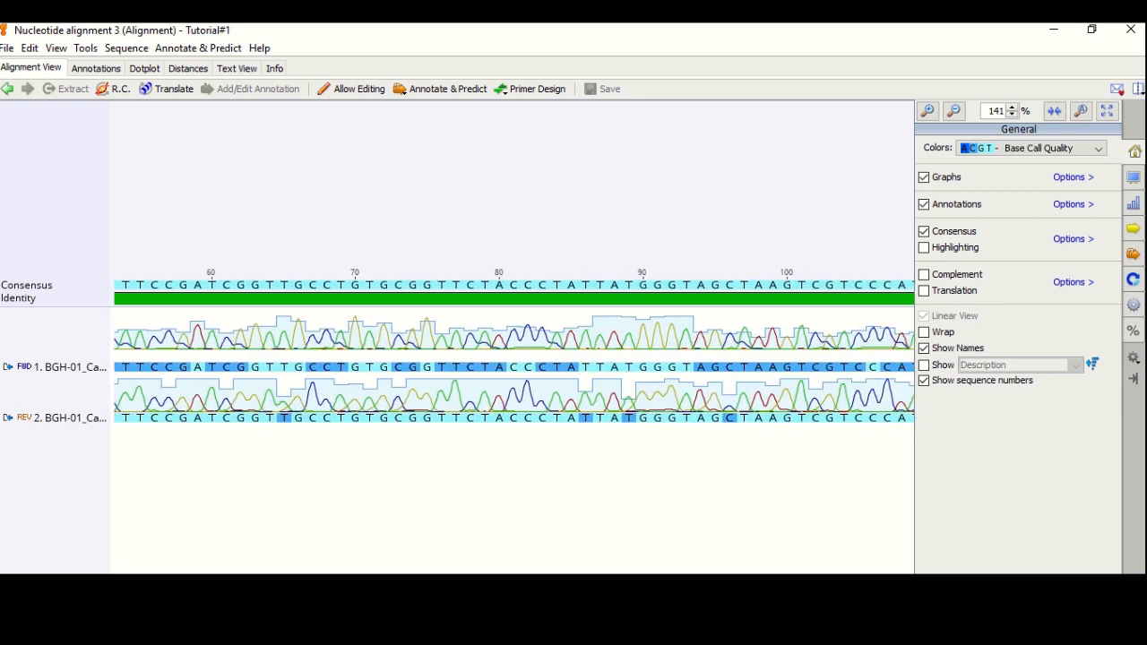
pyautogui.hscroll(8, 515, 358)
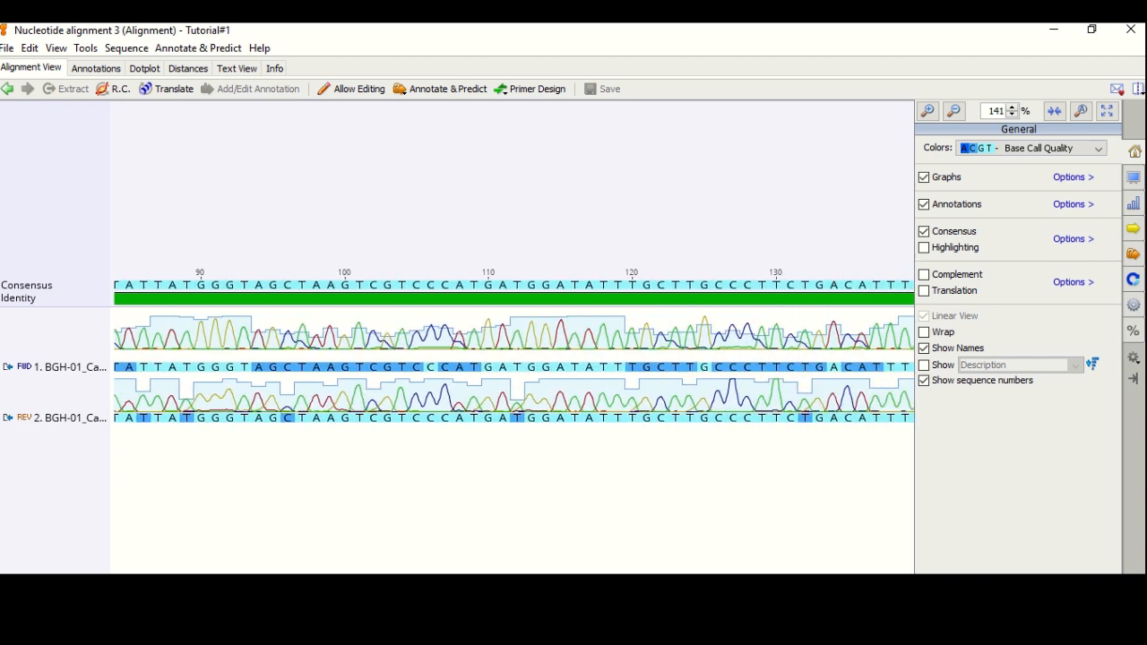
pyautogui.hscroll(5, 514, 359)
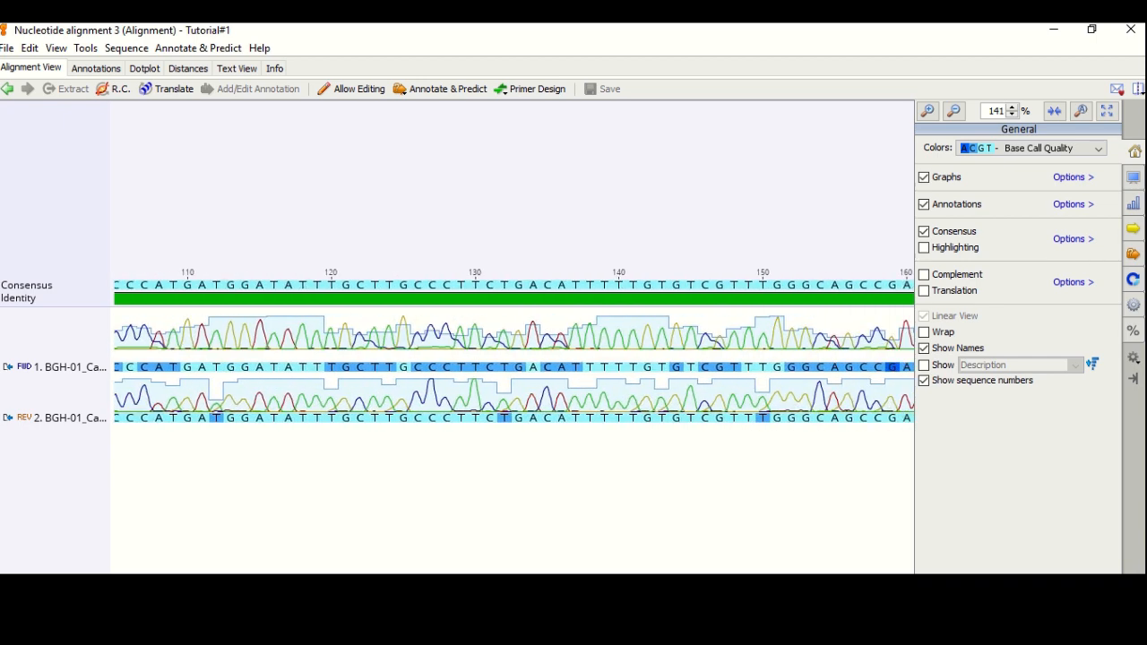
pyautogui.hscroll(6, 514, 358)
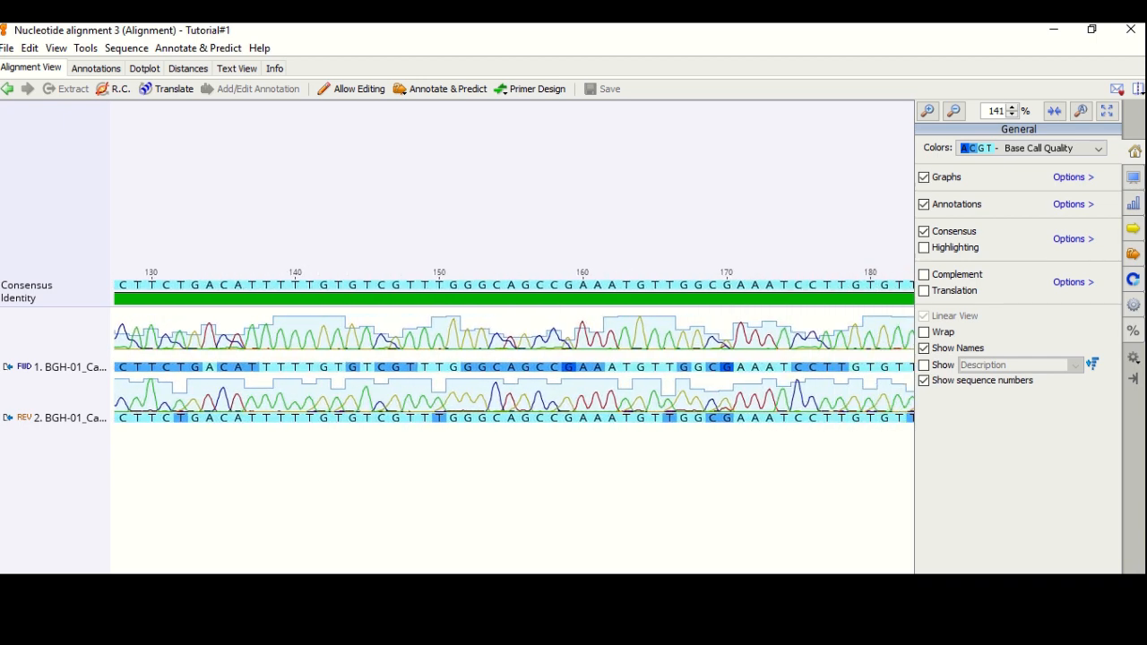
pyautogui.hscroll(3, 514, 359)
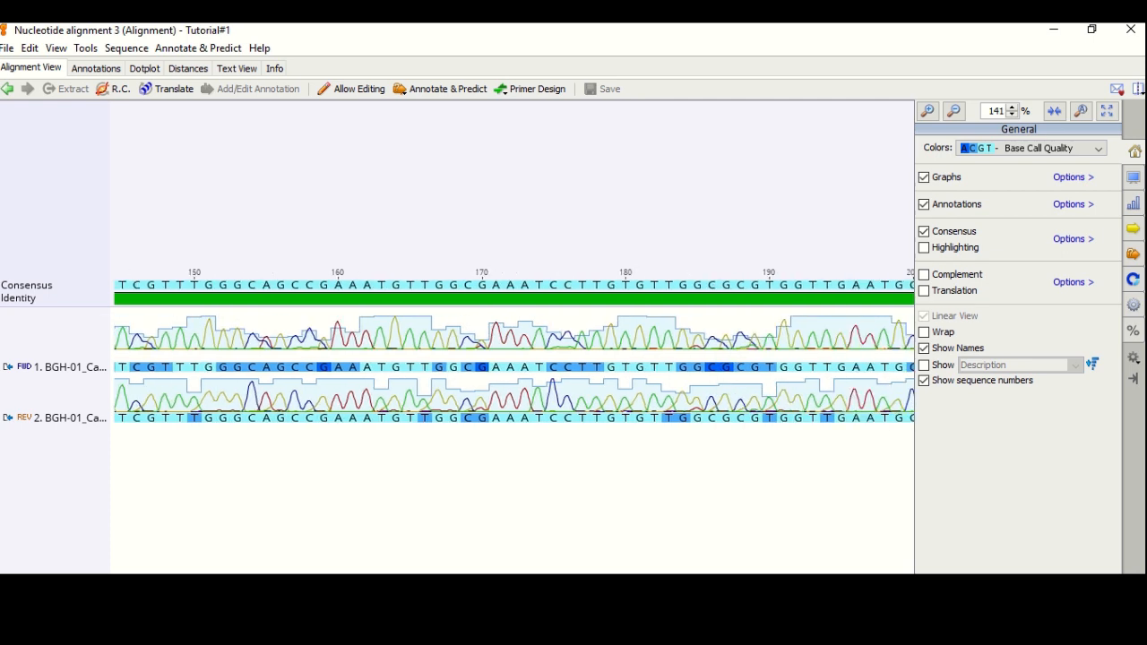
pyautogui.hscroll(3, 515, 358)
pyautogui.hscroll(-2, 187, 352)
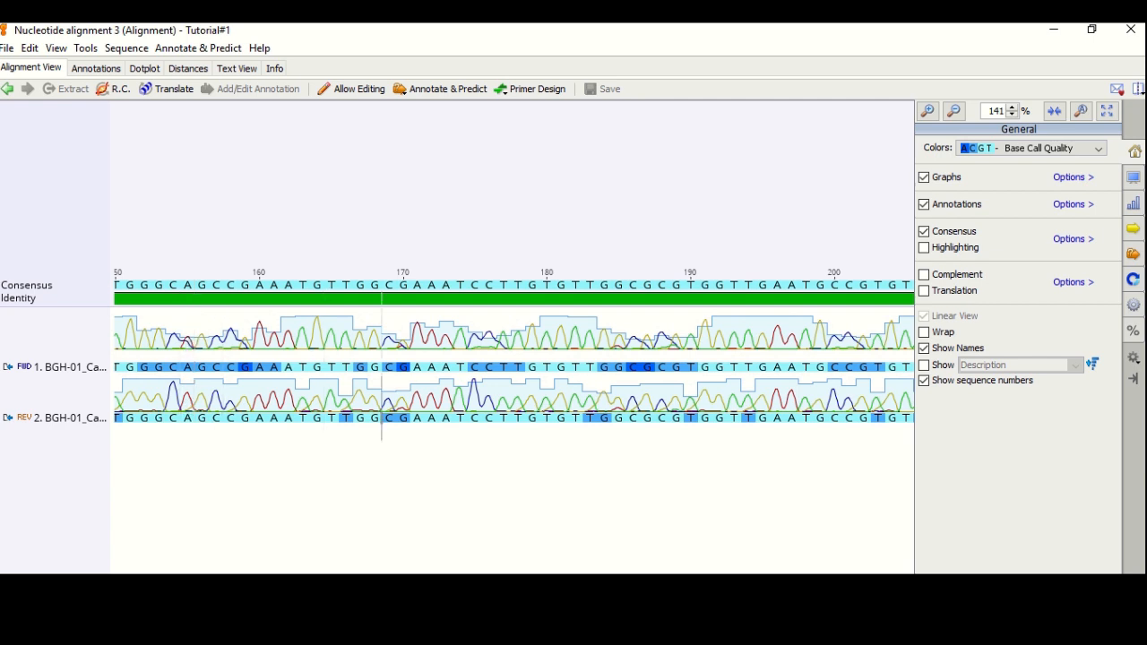
pyautogui.hscroll(6, 513, 349)
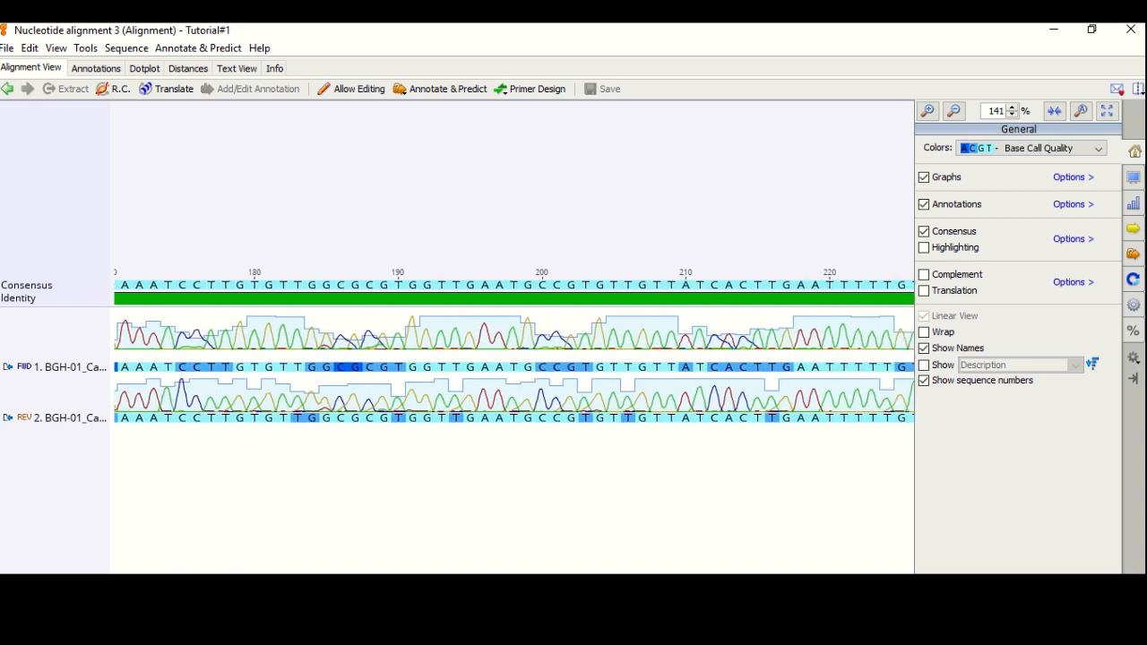
pyautogui.hscroll(9, 515, 349)
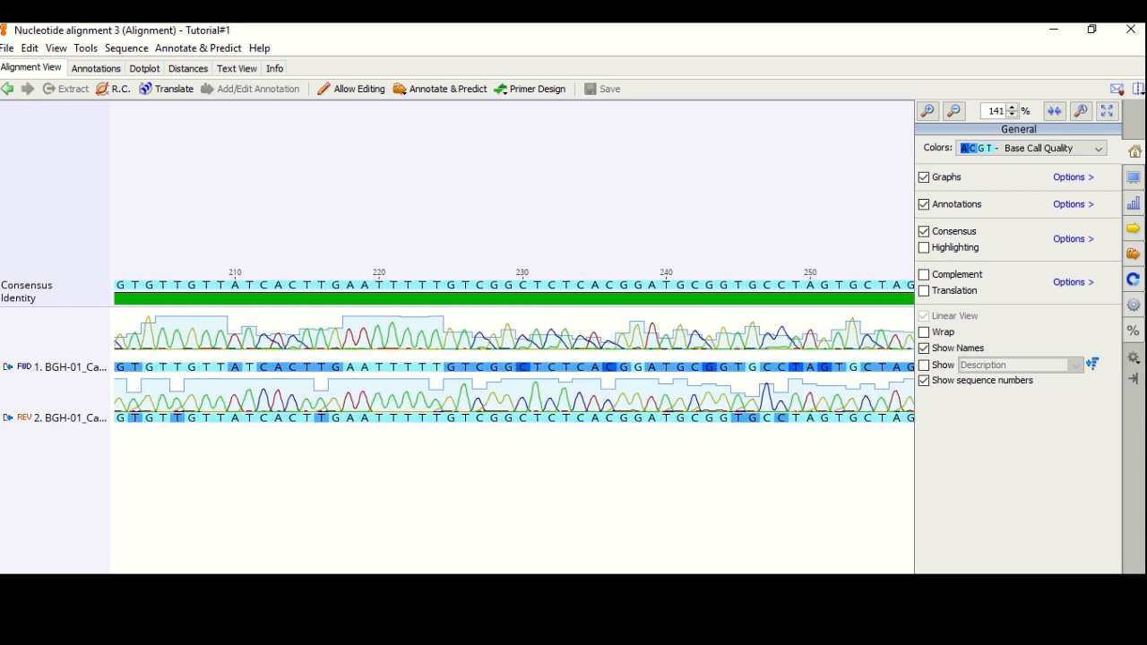
pyautogui.hscroll(12, 514, 349)
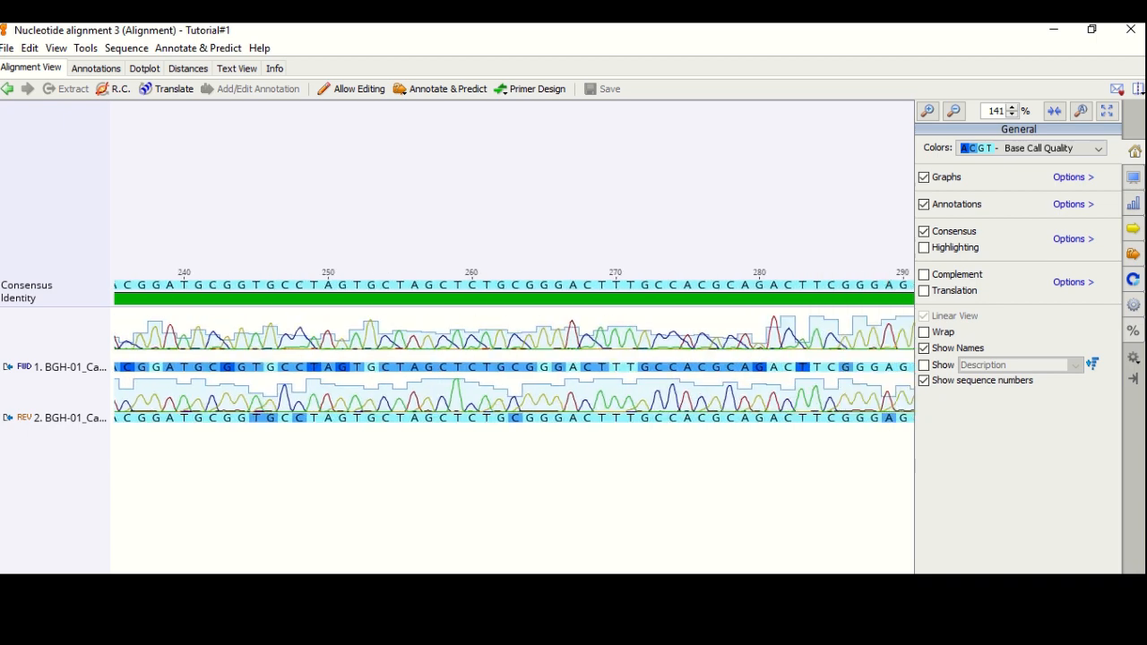
pyautogui.hscroll(4, 514, 350)
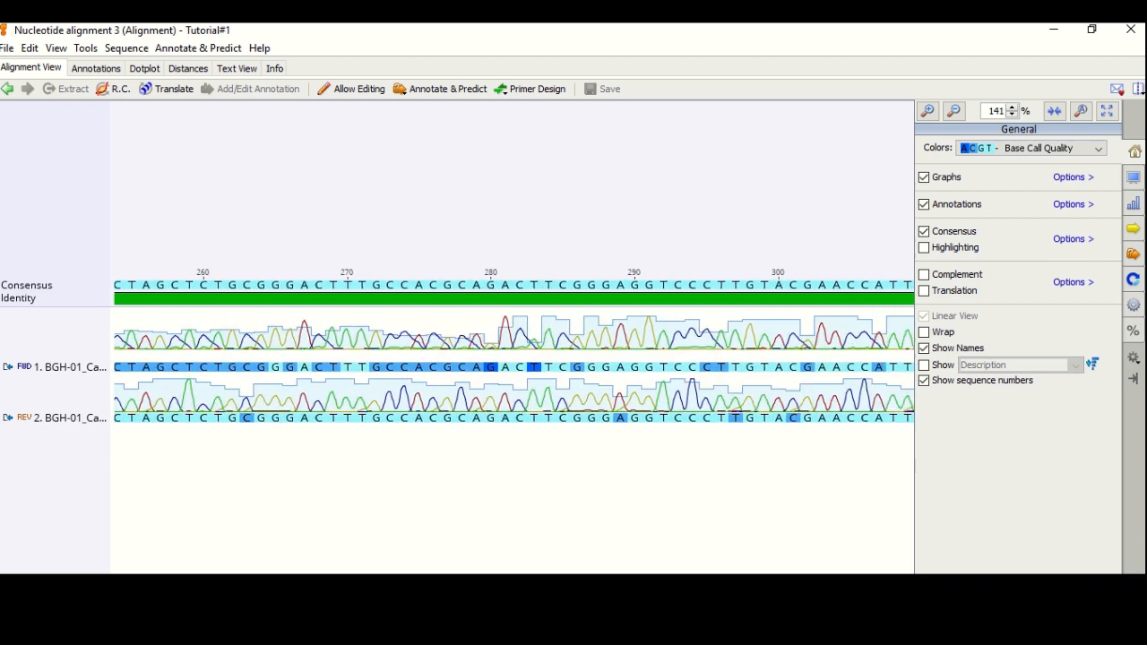
pyautogui.hscroll(10, 514, 350)
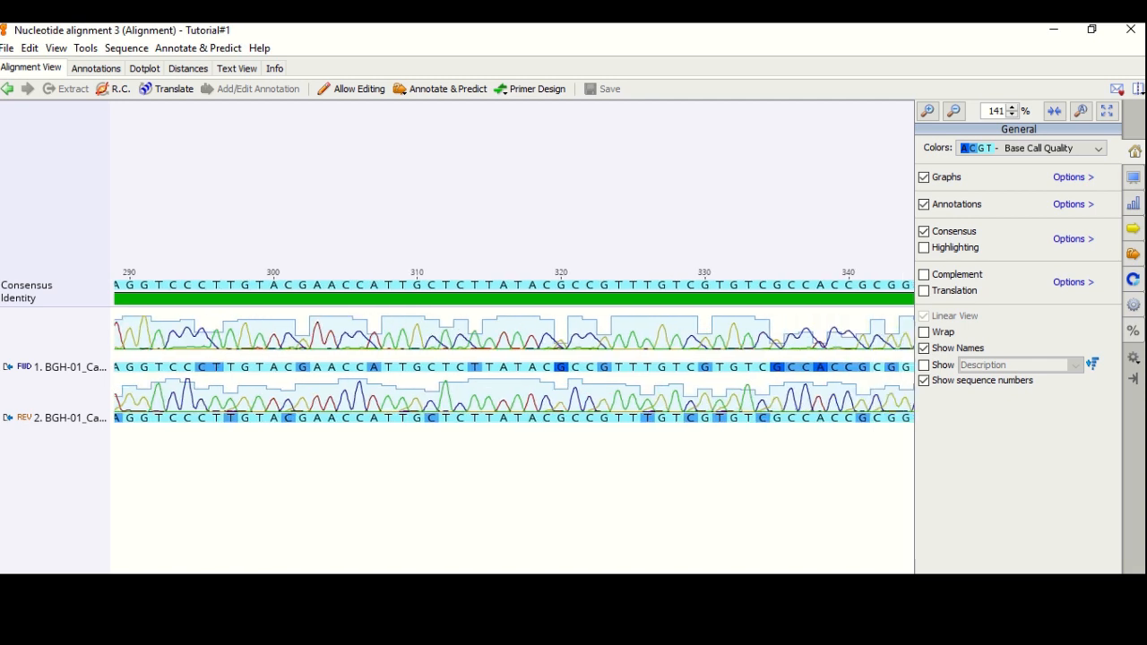
# Check positions near bases 320 and 367, then scroll on until the Y at base 449 shows
pyautogui.click(553, 399)
pyautogui.click(568, 414)
pyautogui.hscroll(10, 514, 350)
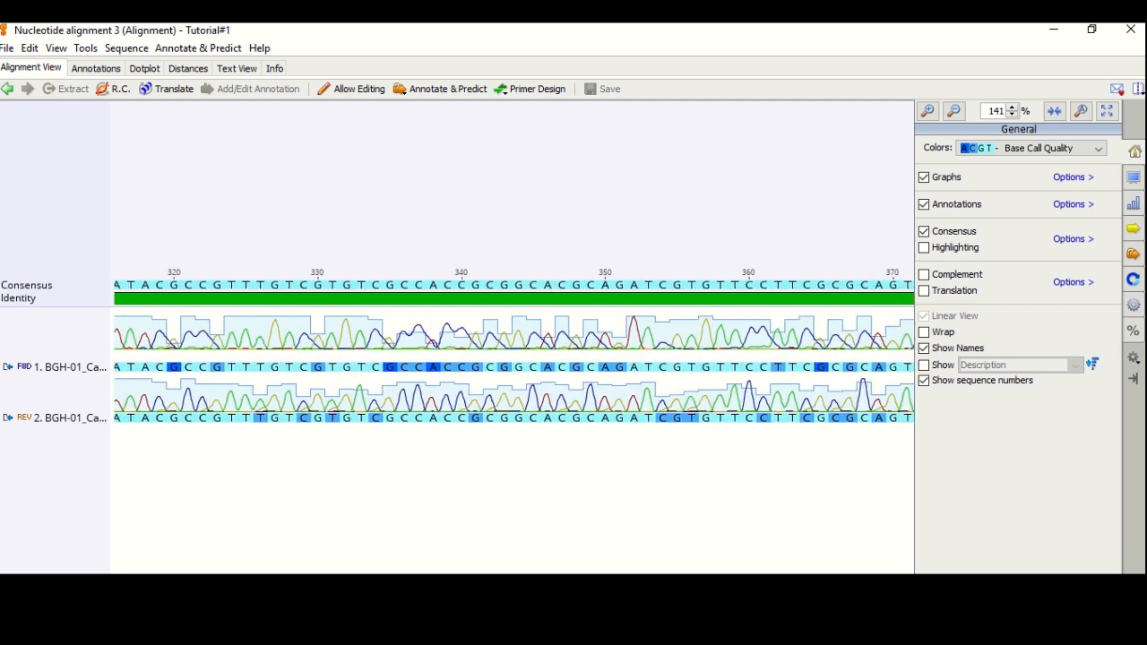
pyautogui.click(652, 428)
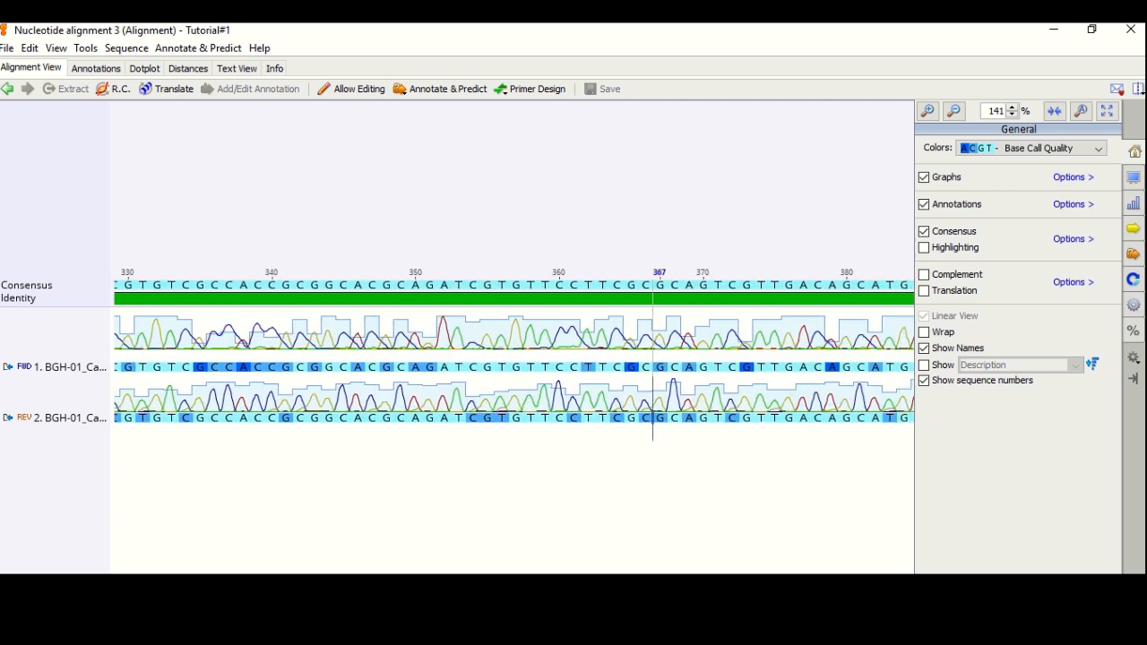
pyautogui.hscroll(4, 514, 359)
pyautogui.hscroll(4, 514, 356)
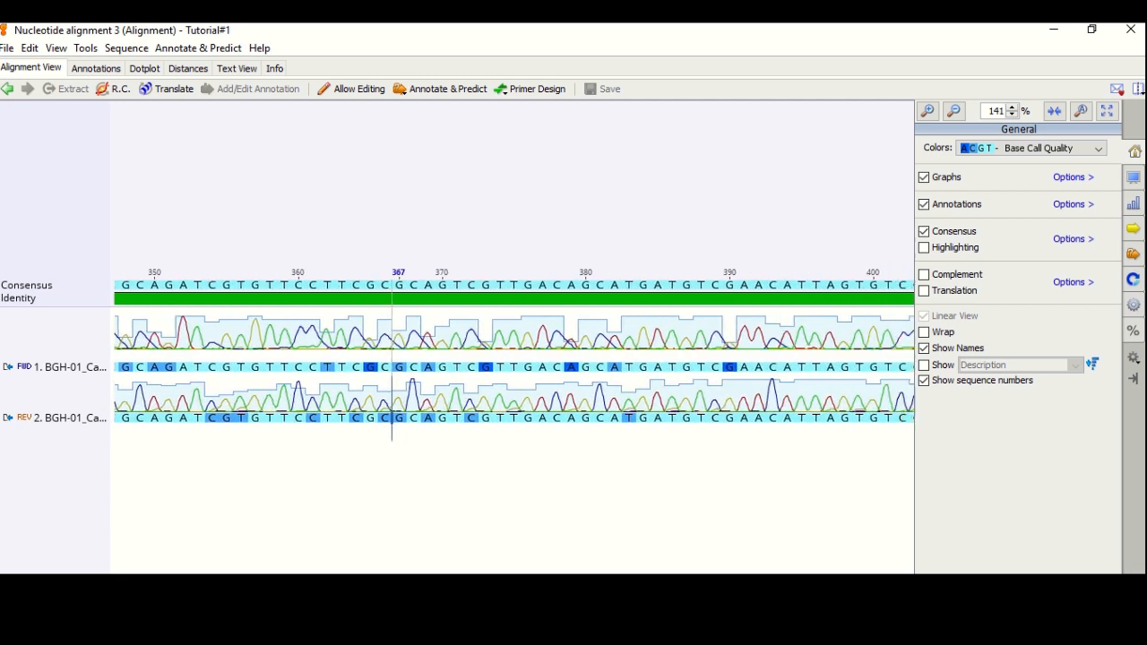
pyautogui.hscroll(2, 514, 356)
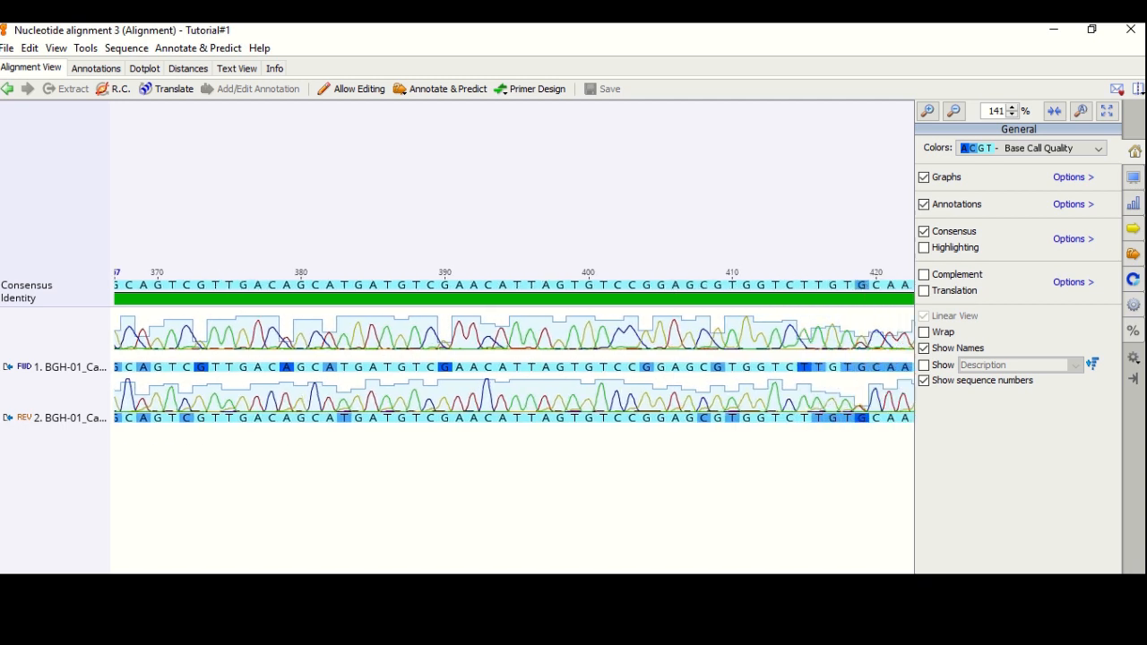
pyautogui.hscroll(6, 514, 355)
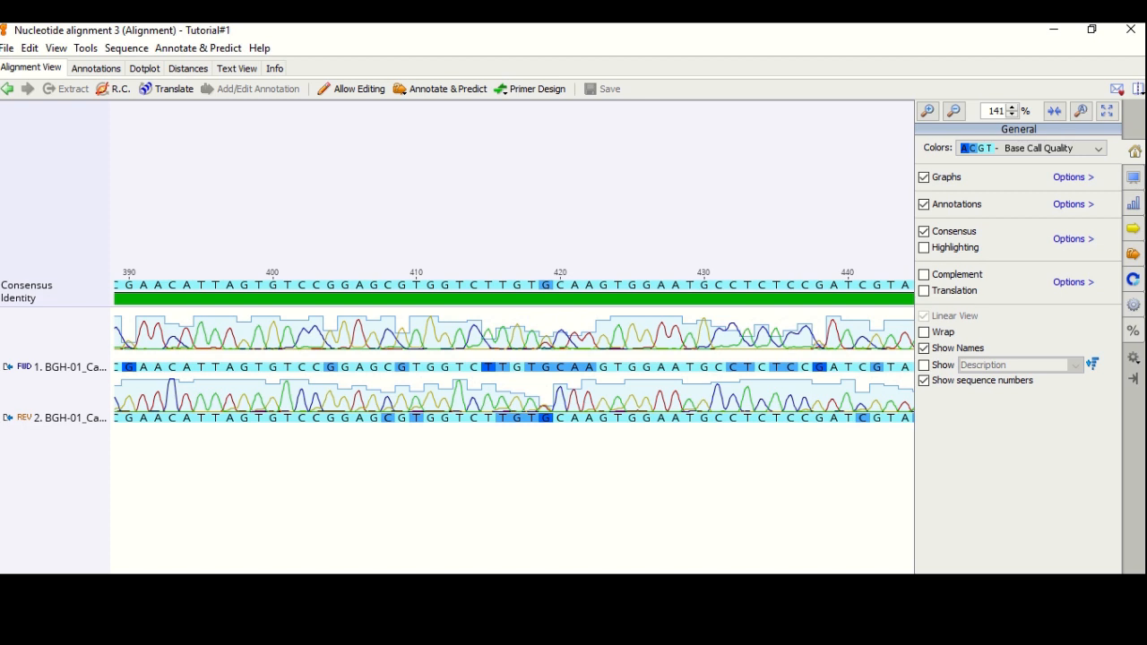
pyautogui.hscroll(4, 515, 356)
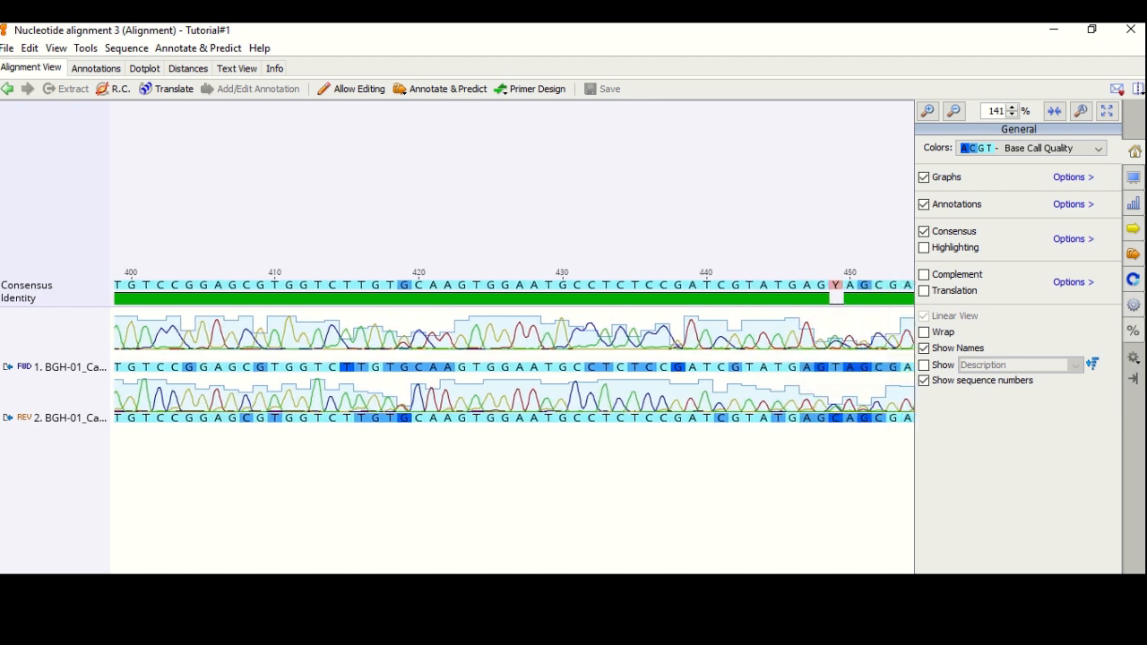
pyautogui.hscroll(8, 514, 356)
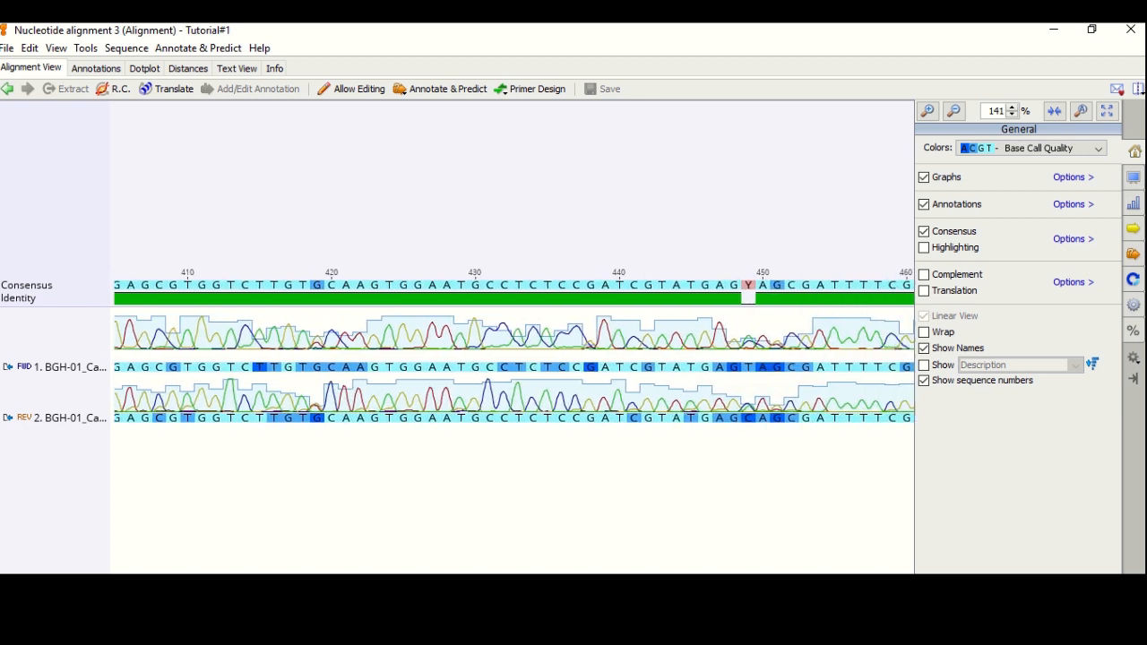
pyautogui.hscroll(-2, 515, 355)
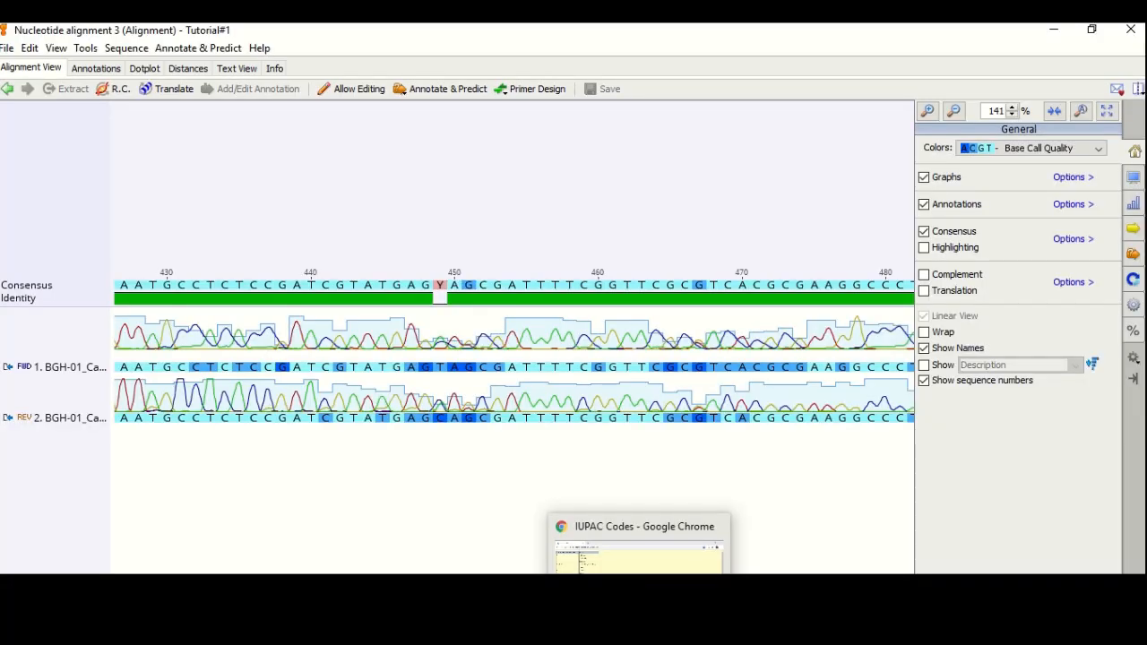
pyautogui.click(641, 637)
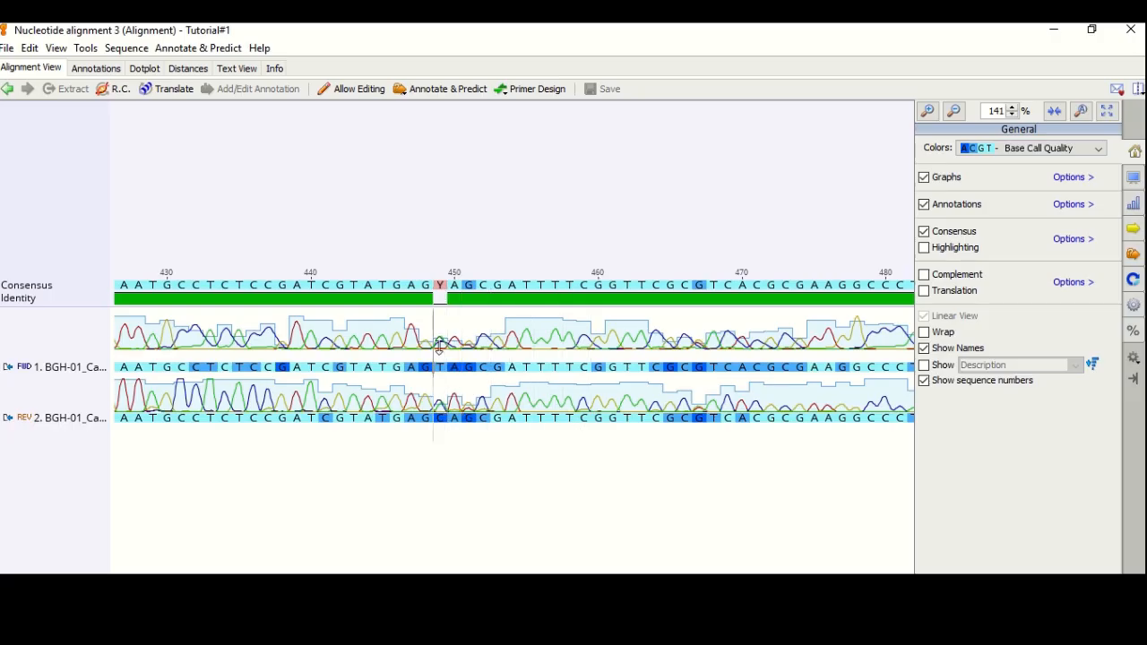
# Set consensus base 449 to Y in both reads and save, applying edits to the original sequences
pyautogui.click(437, 285)
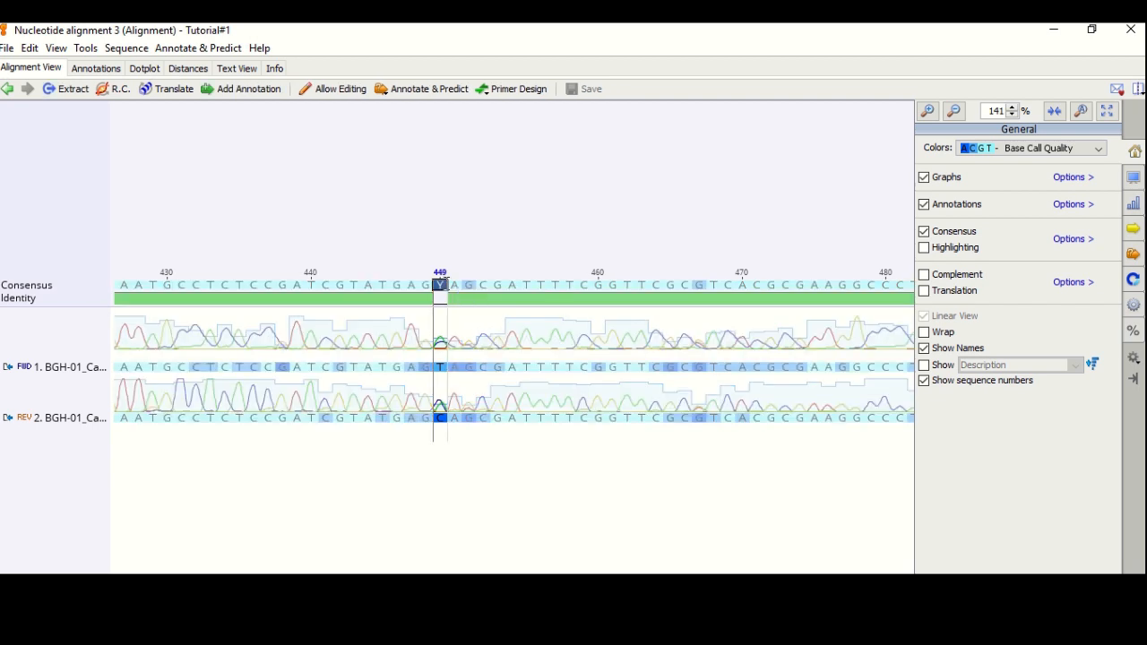
pyautogui.press('t')
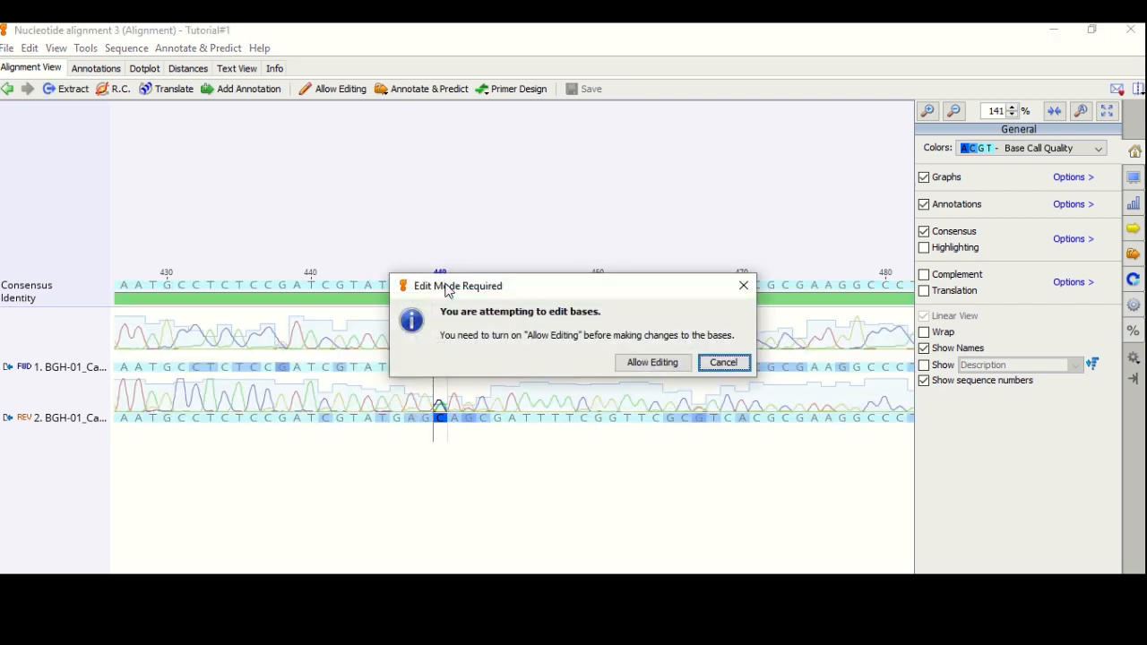
pyautogui.click(633, 365)
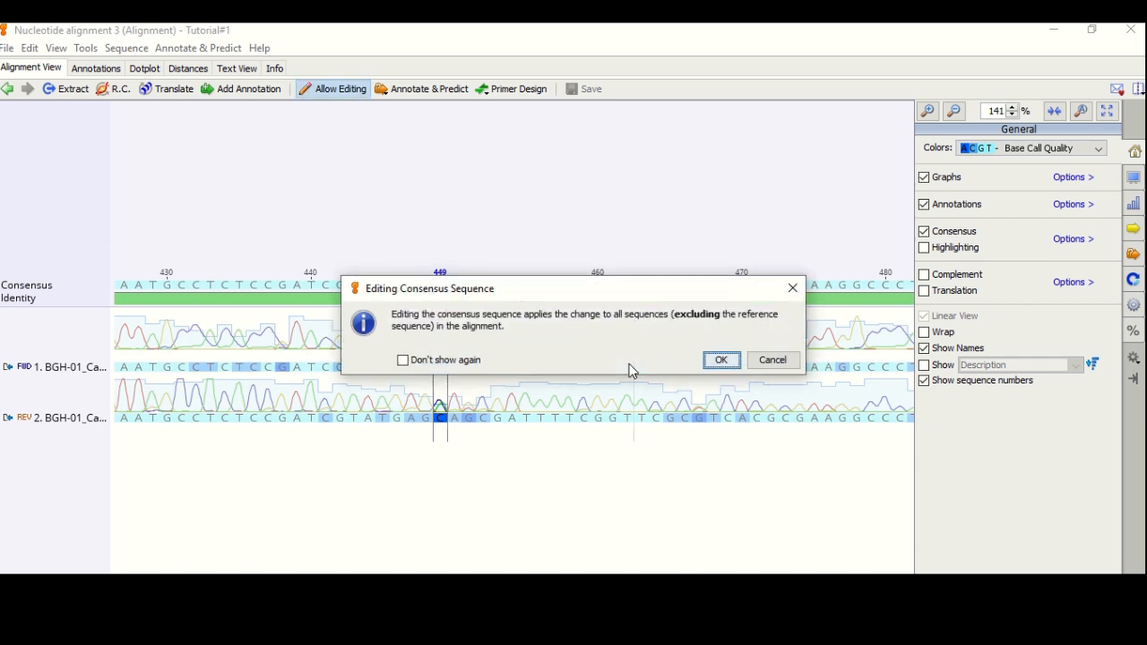
pyautogui.click(723, 361)
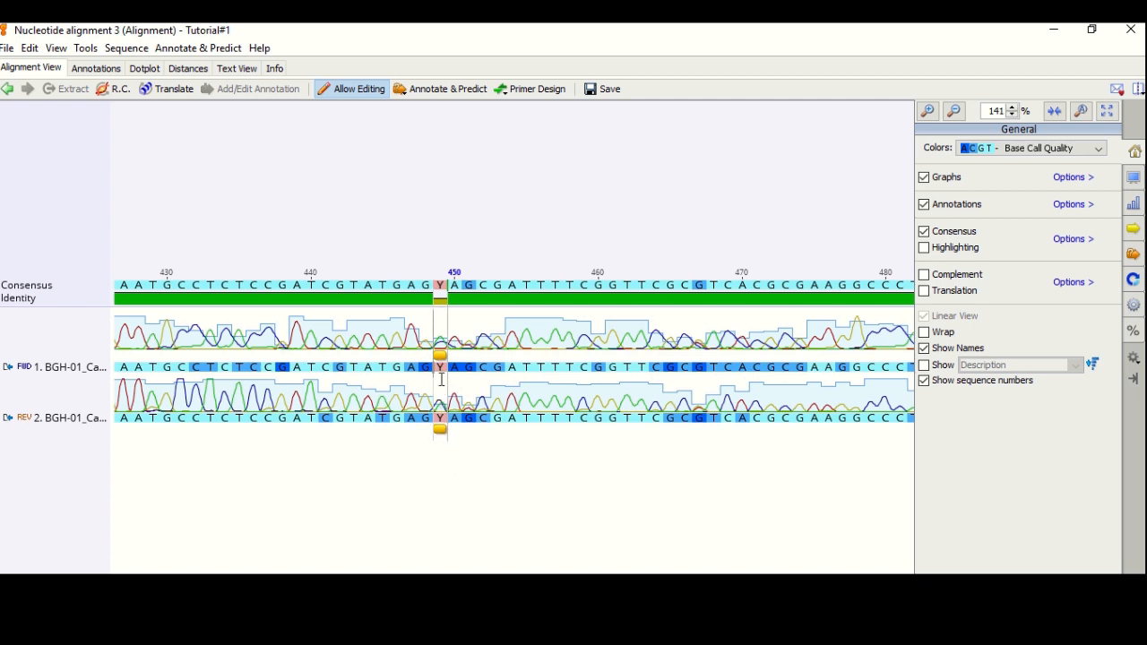
pyautogui.click(608, 94)
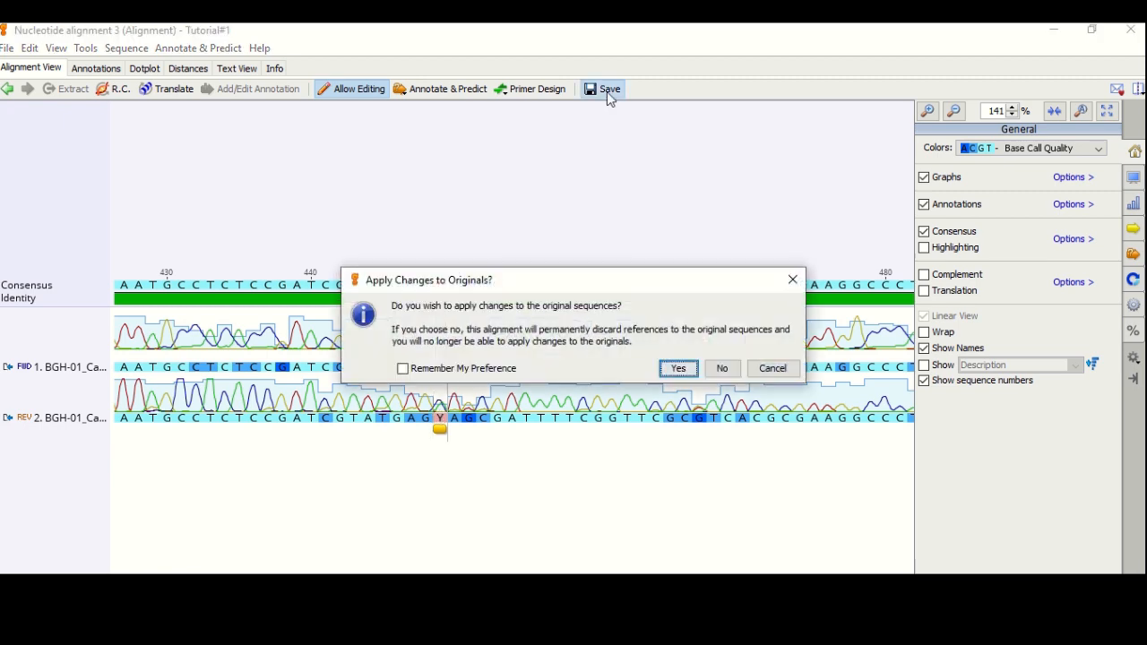
pyautogui.click(680, 368)
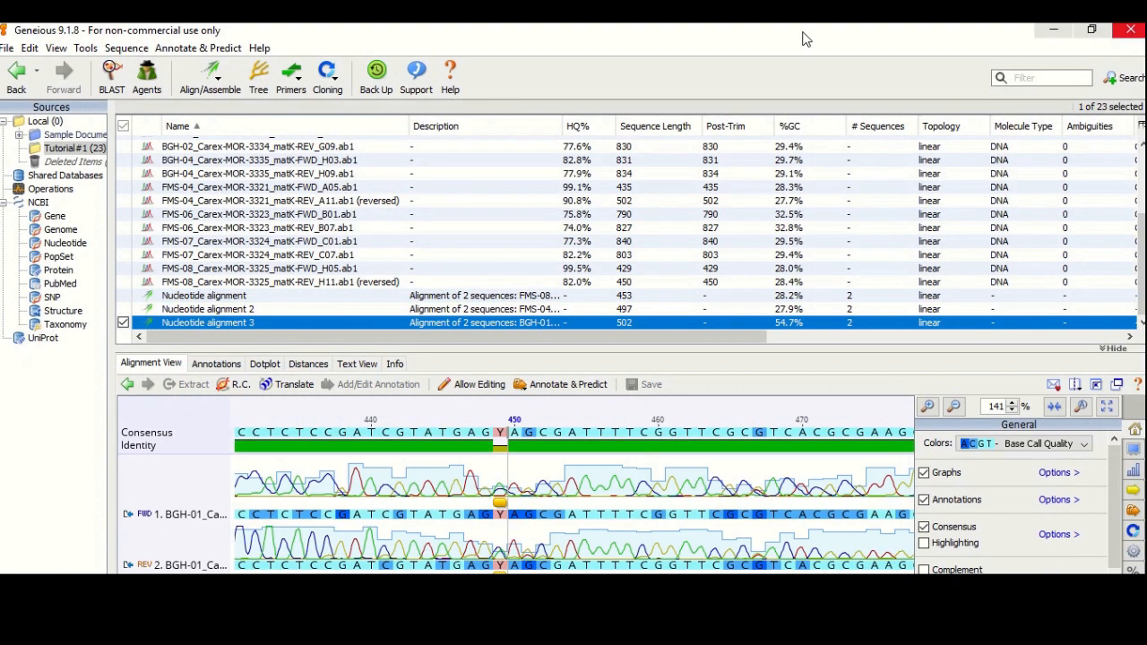